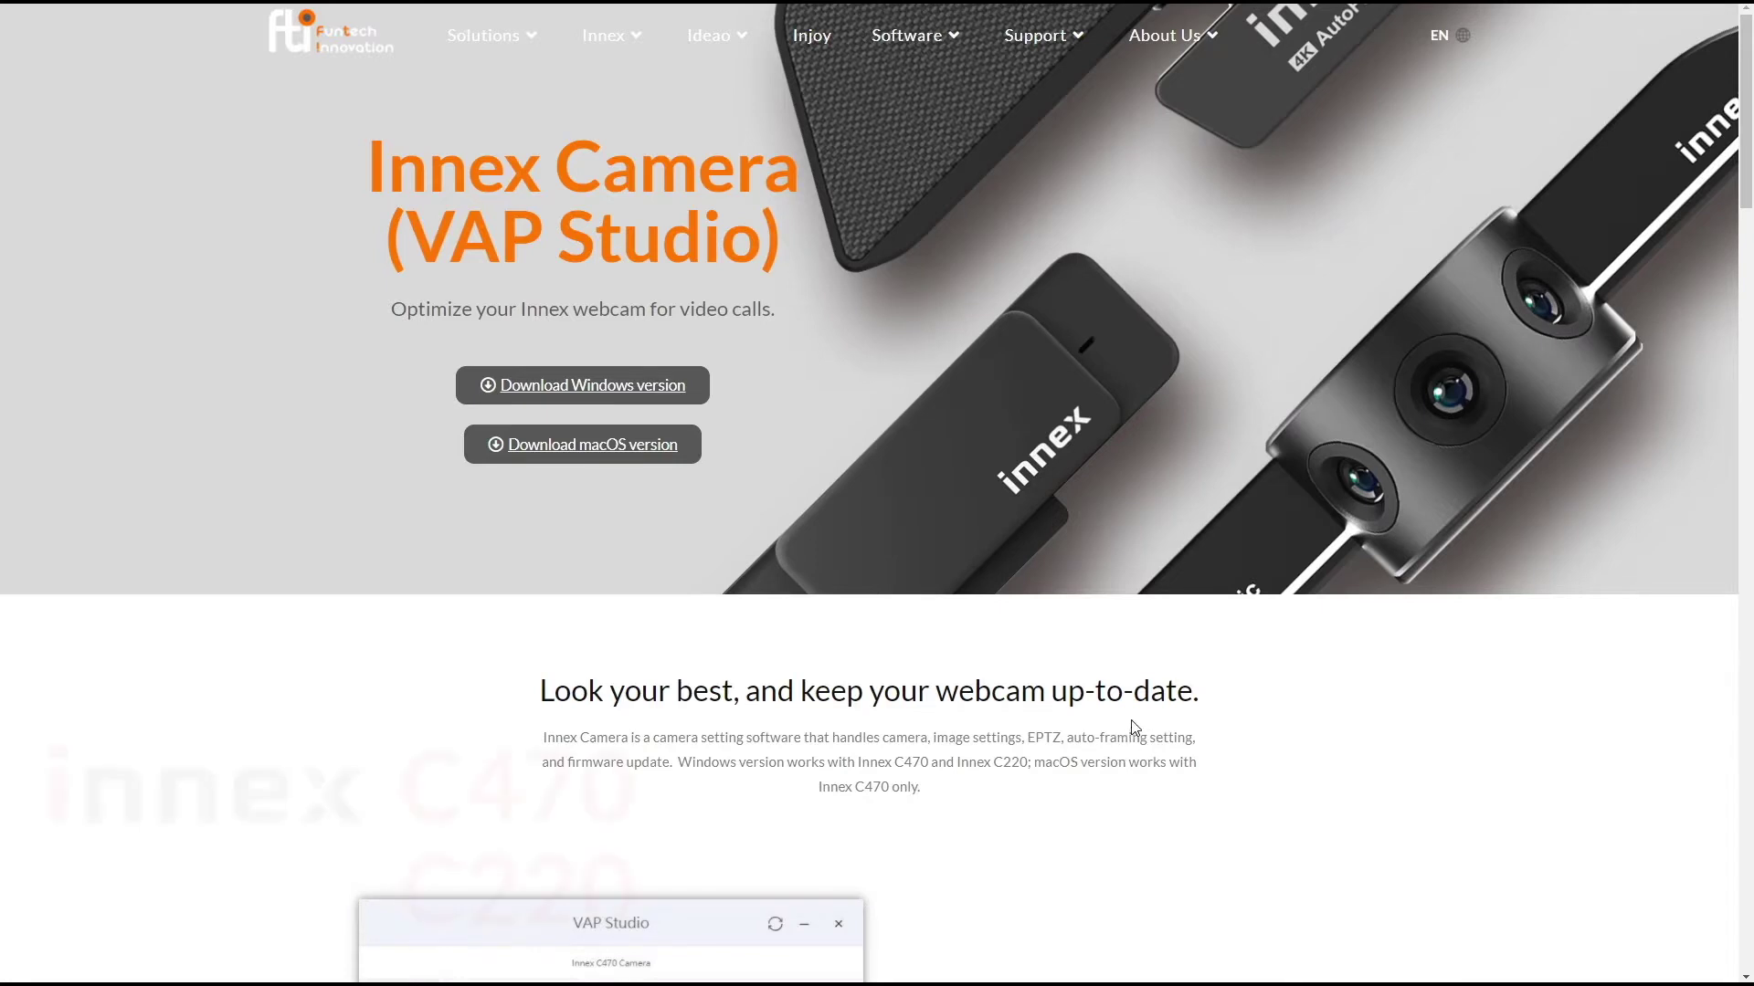
# - Review the Innex Camera (VAP Studio) page's sections on image tuning, field of view and auto-framing
pyautogui.moveTo(625, 46)
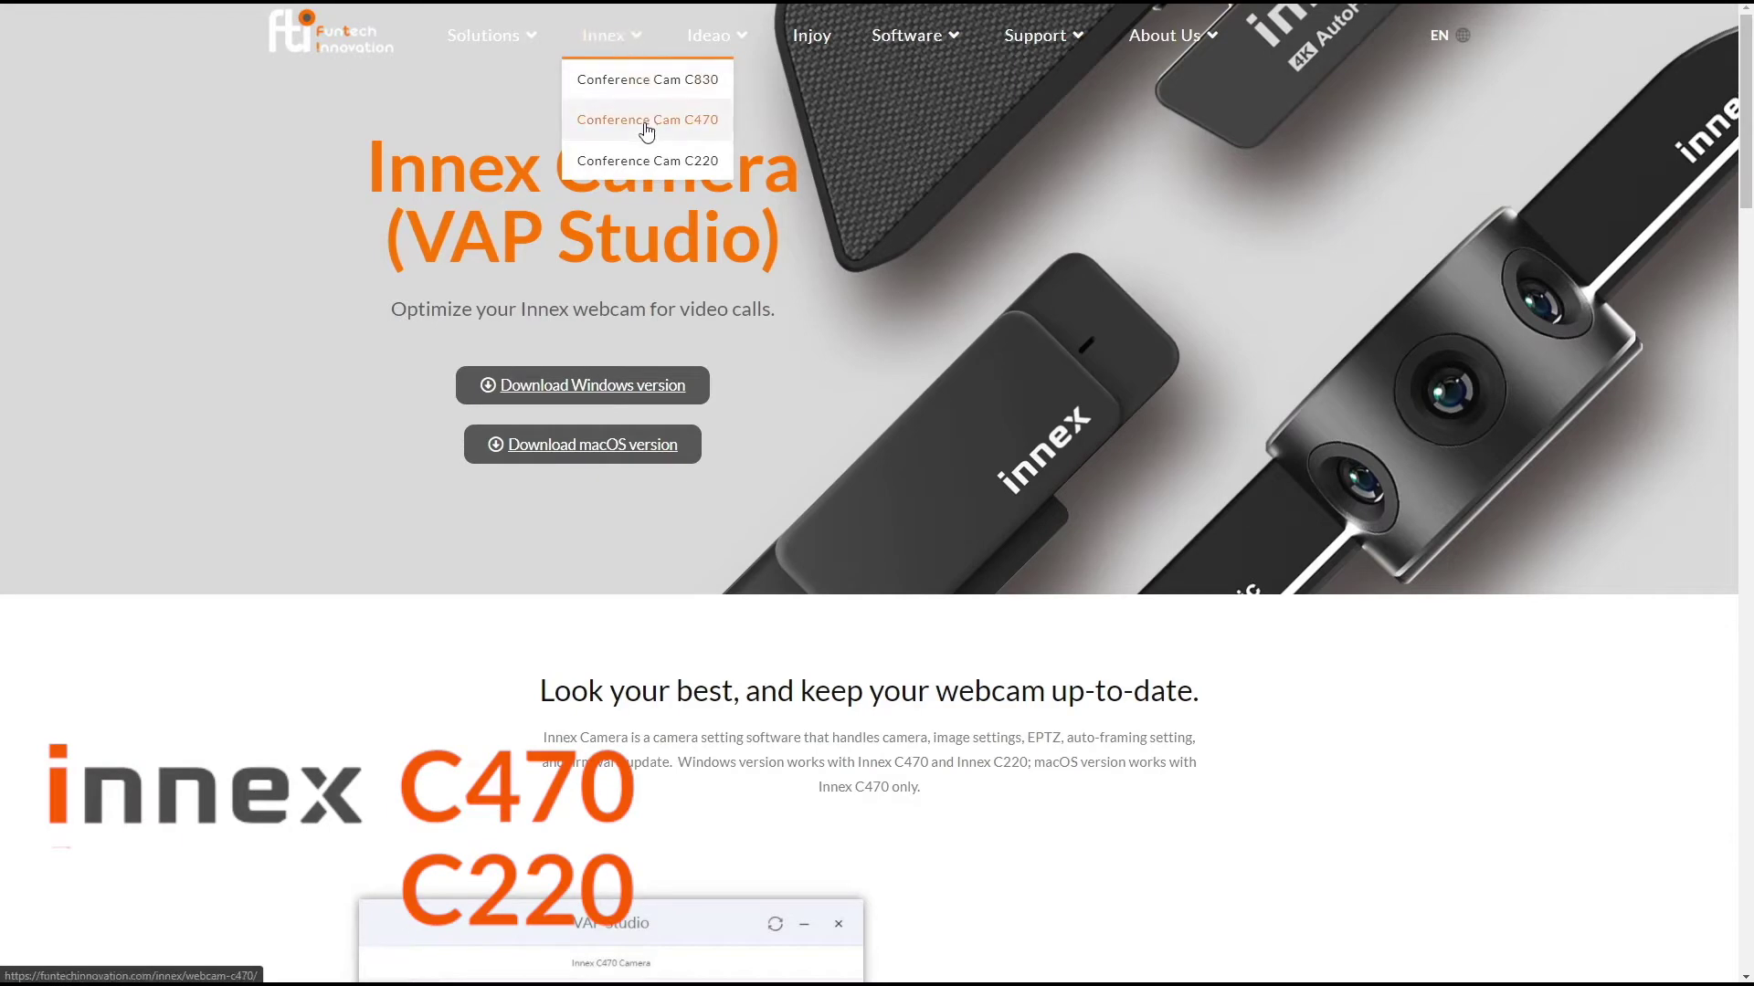
pyautogui.scroll(-8, 1178, 785)
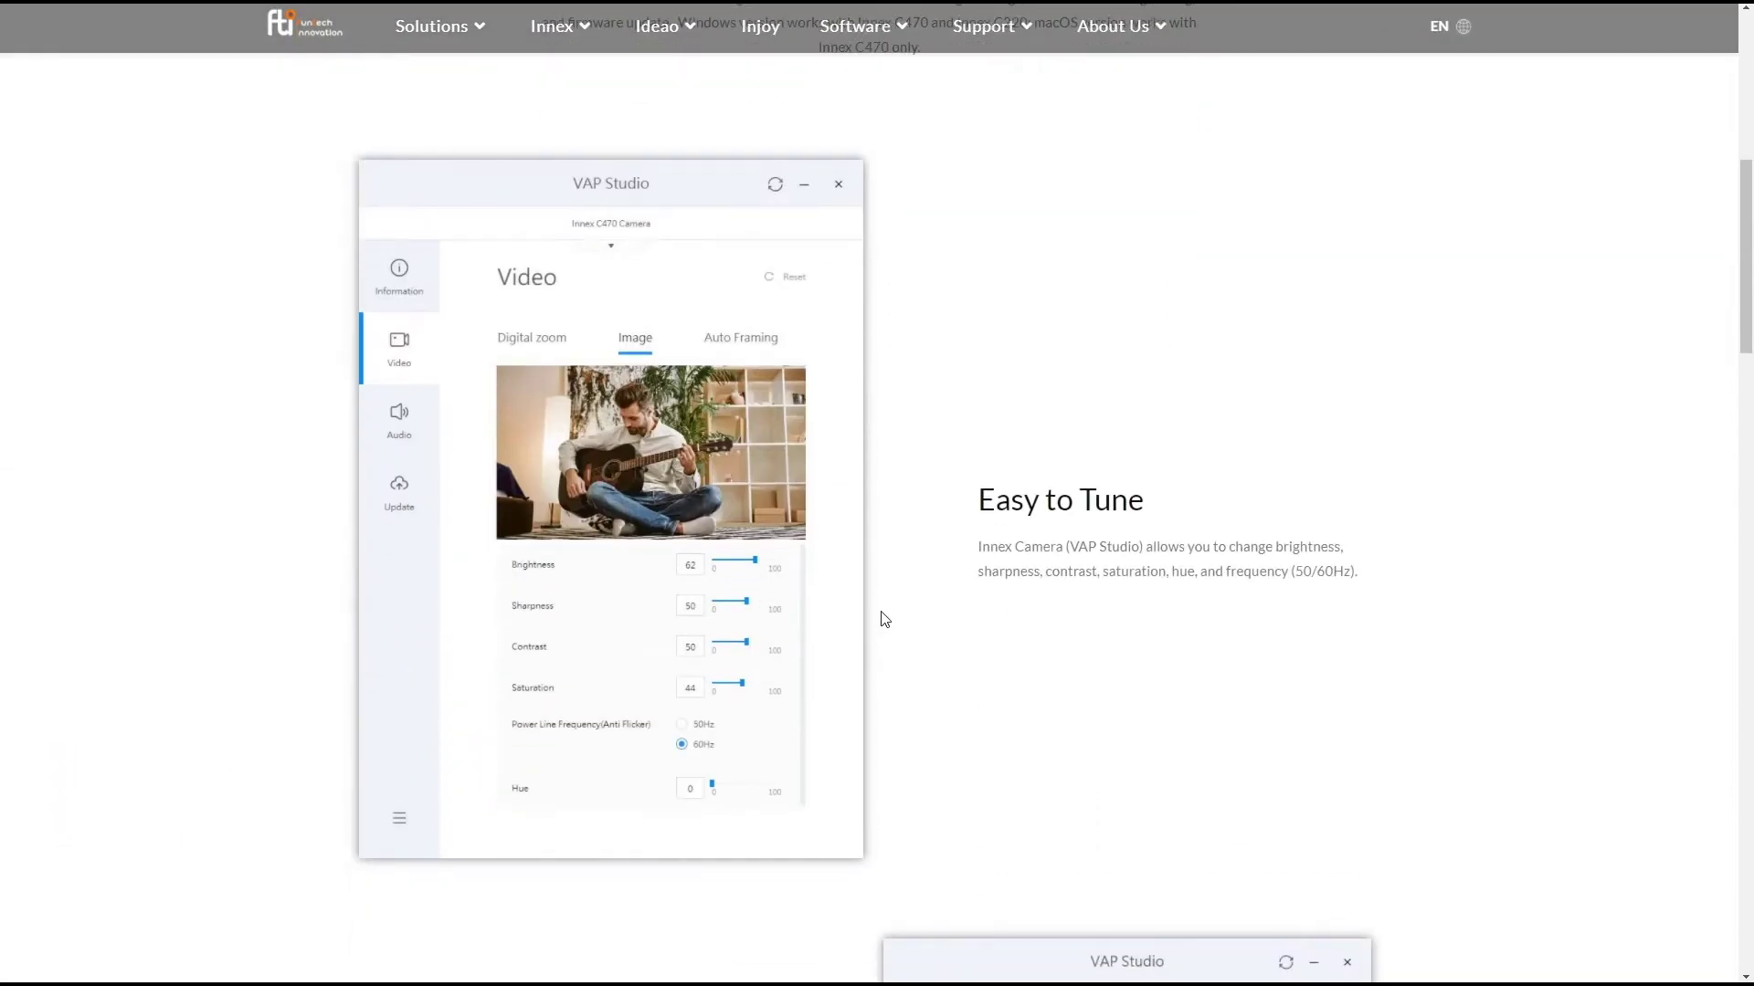
pyautogui.scroll(-6, 800, 610)
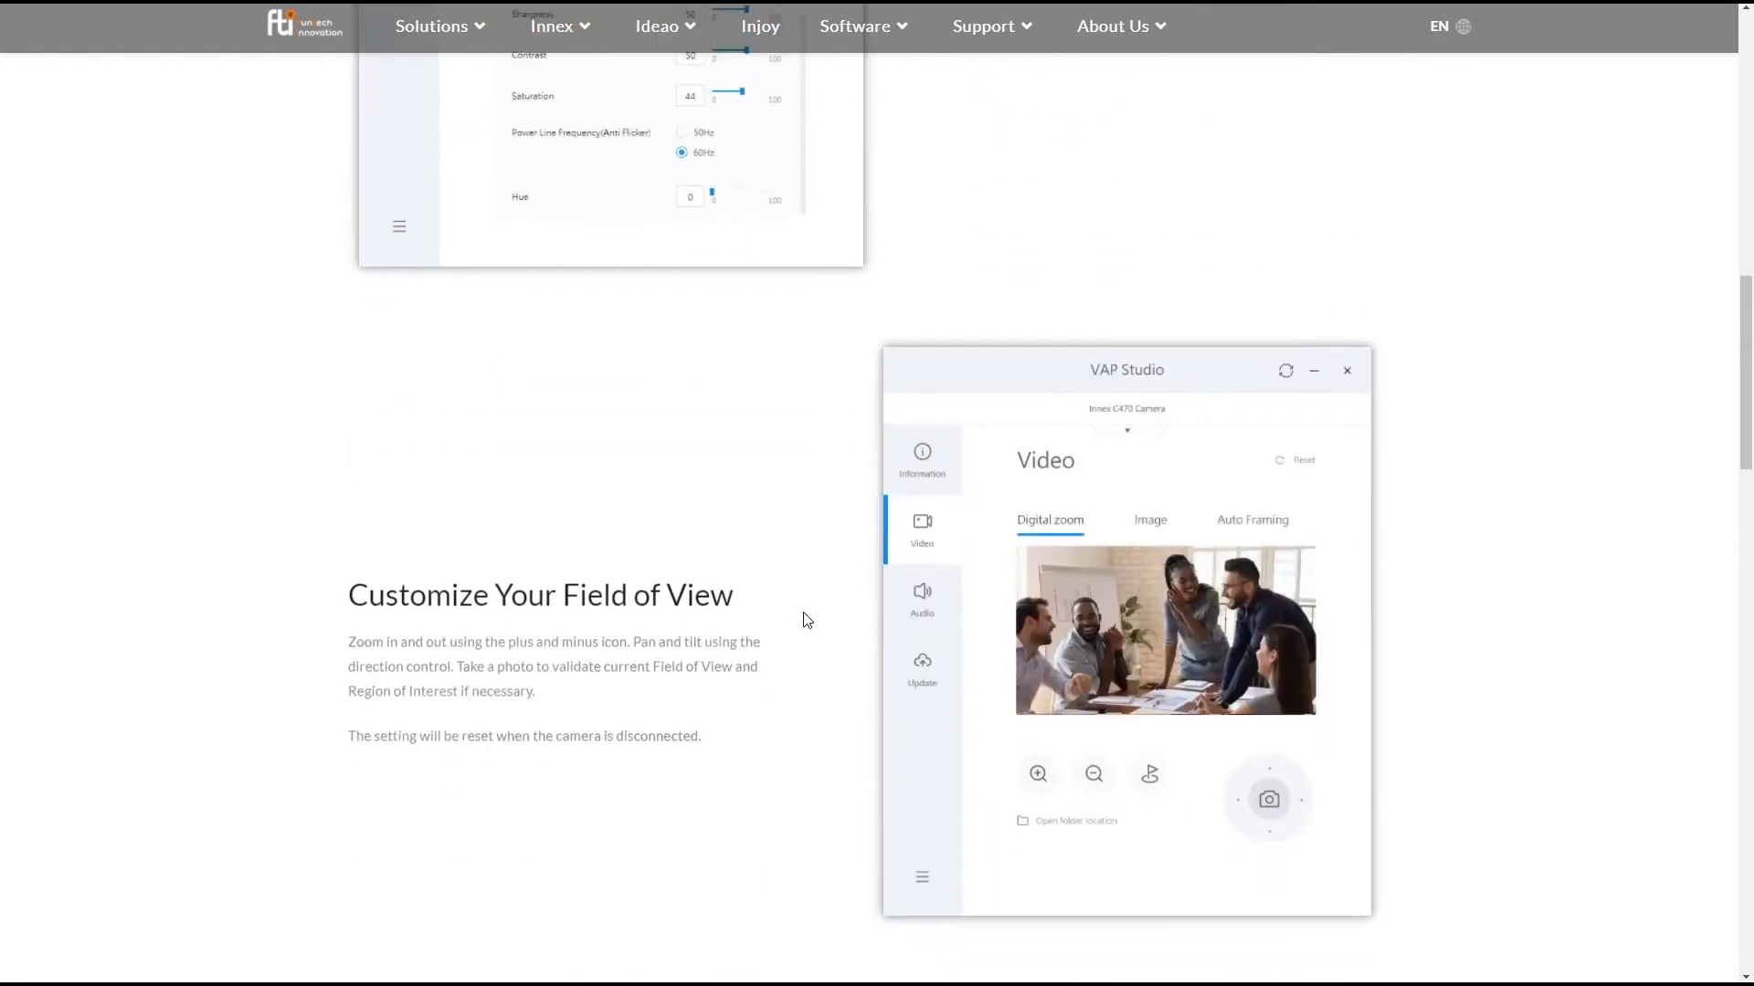
pyautogui.scroll(-8, 808, 655)
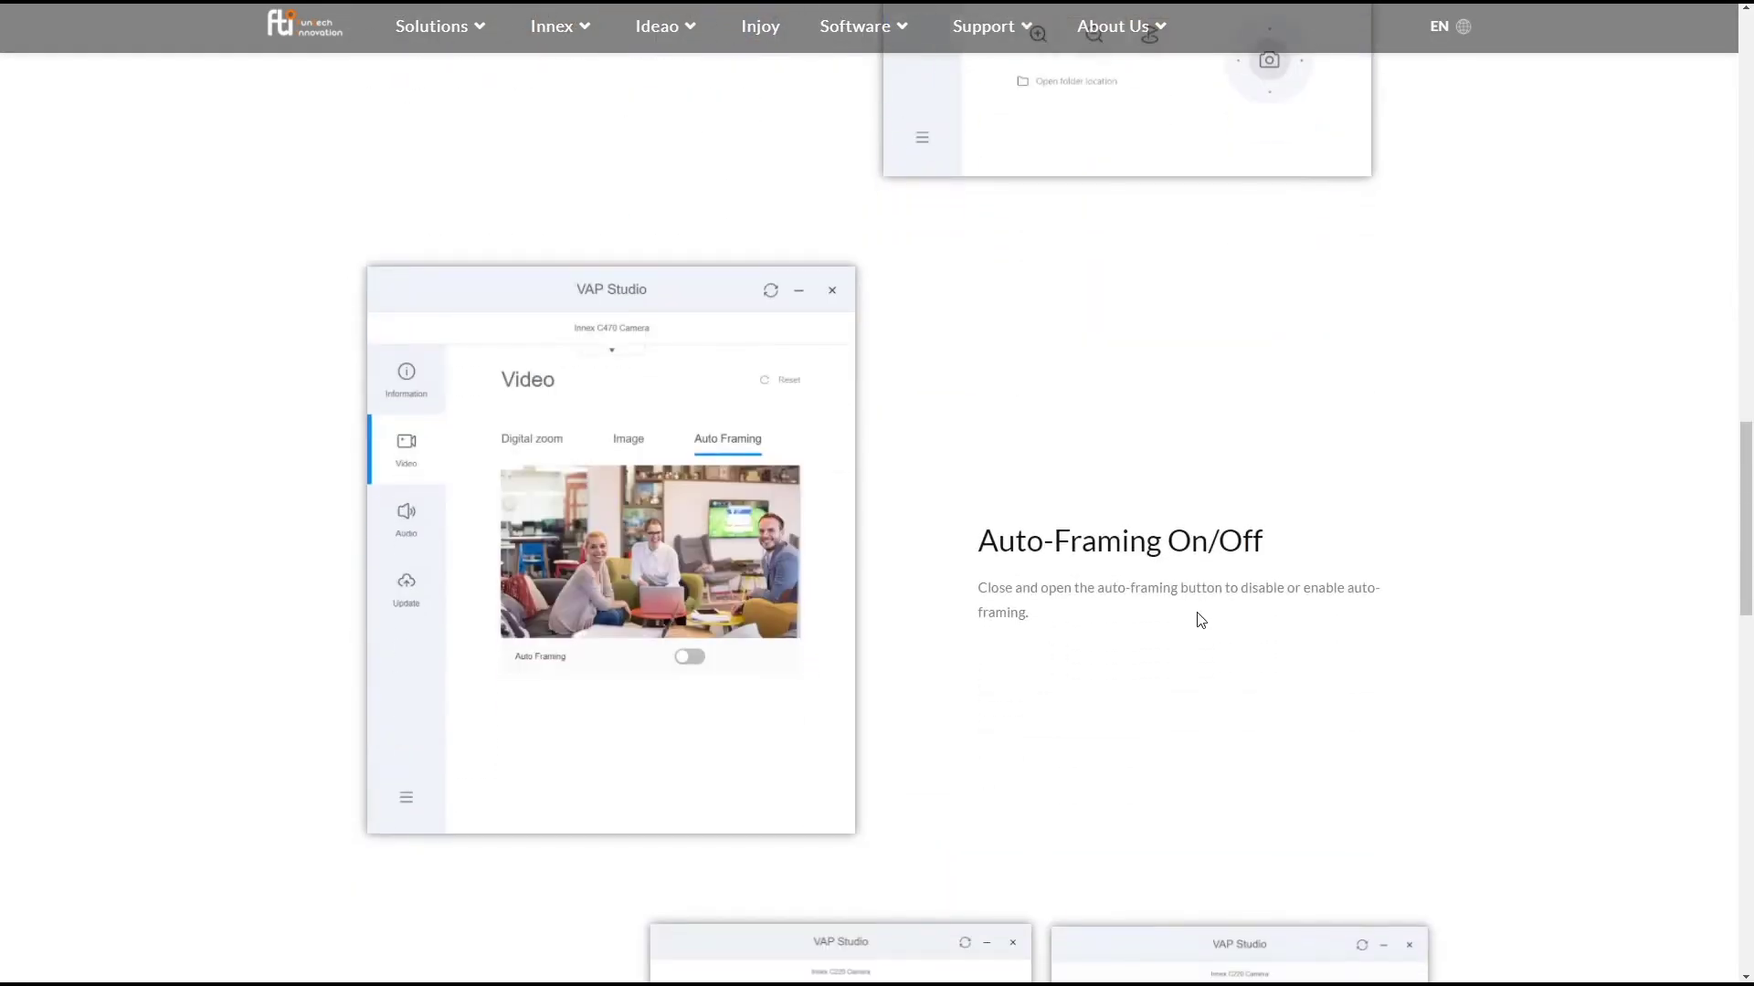
pyautogui.scroll(6, 687, 505)
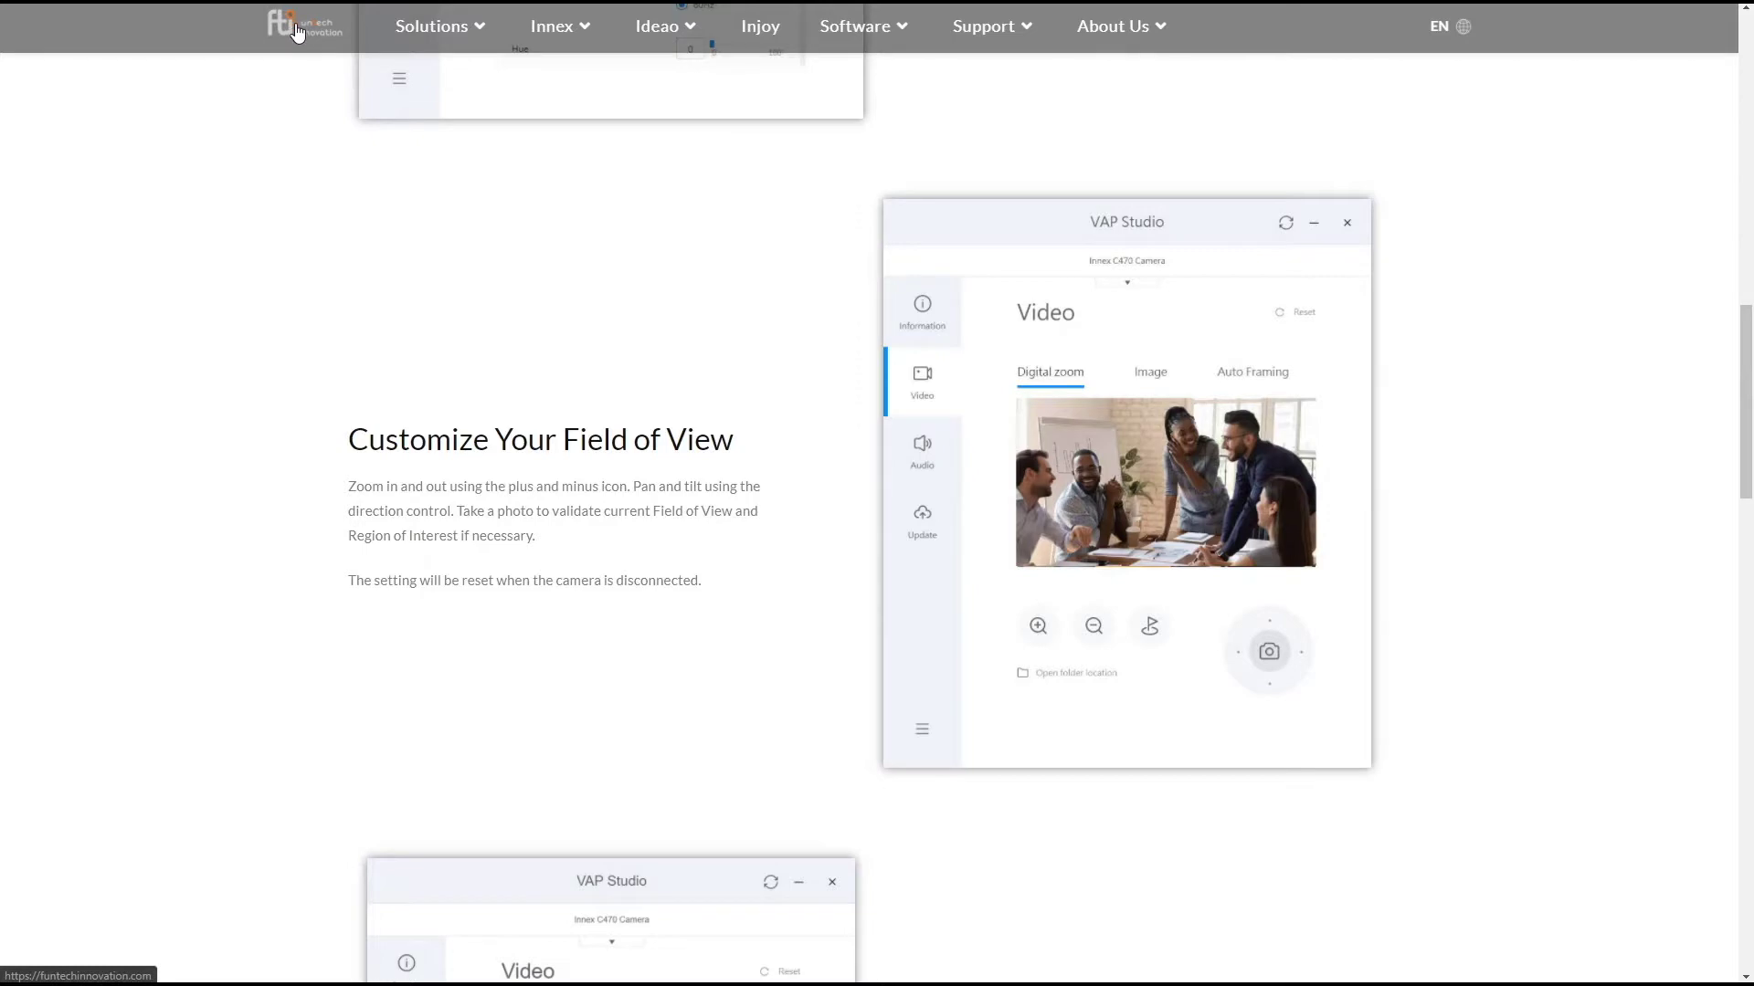
pyautogui.scroll(15, 616, 265)
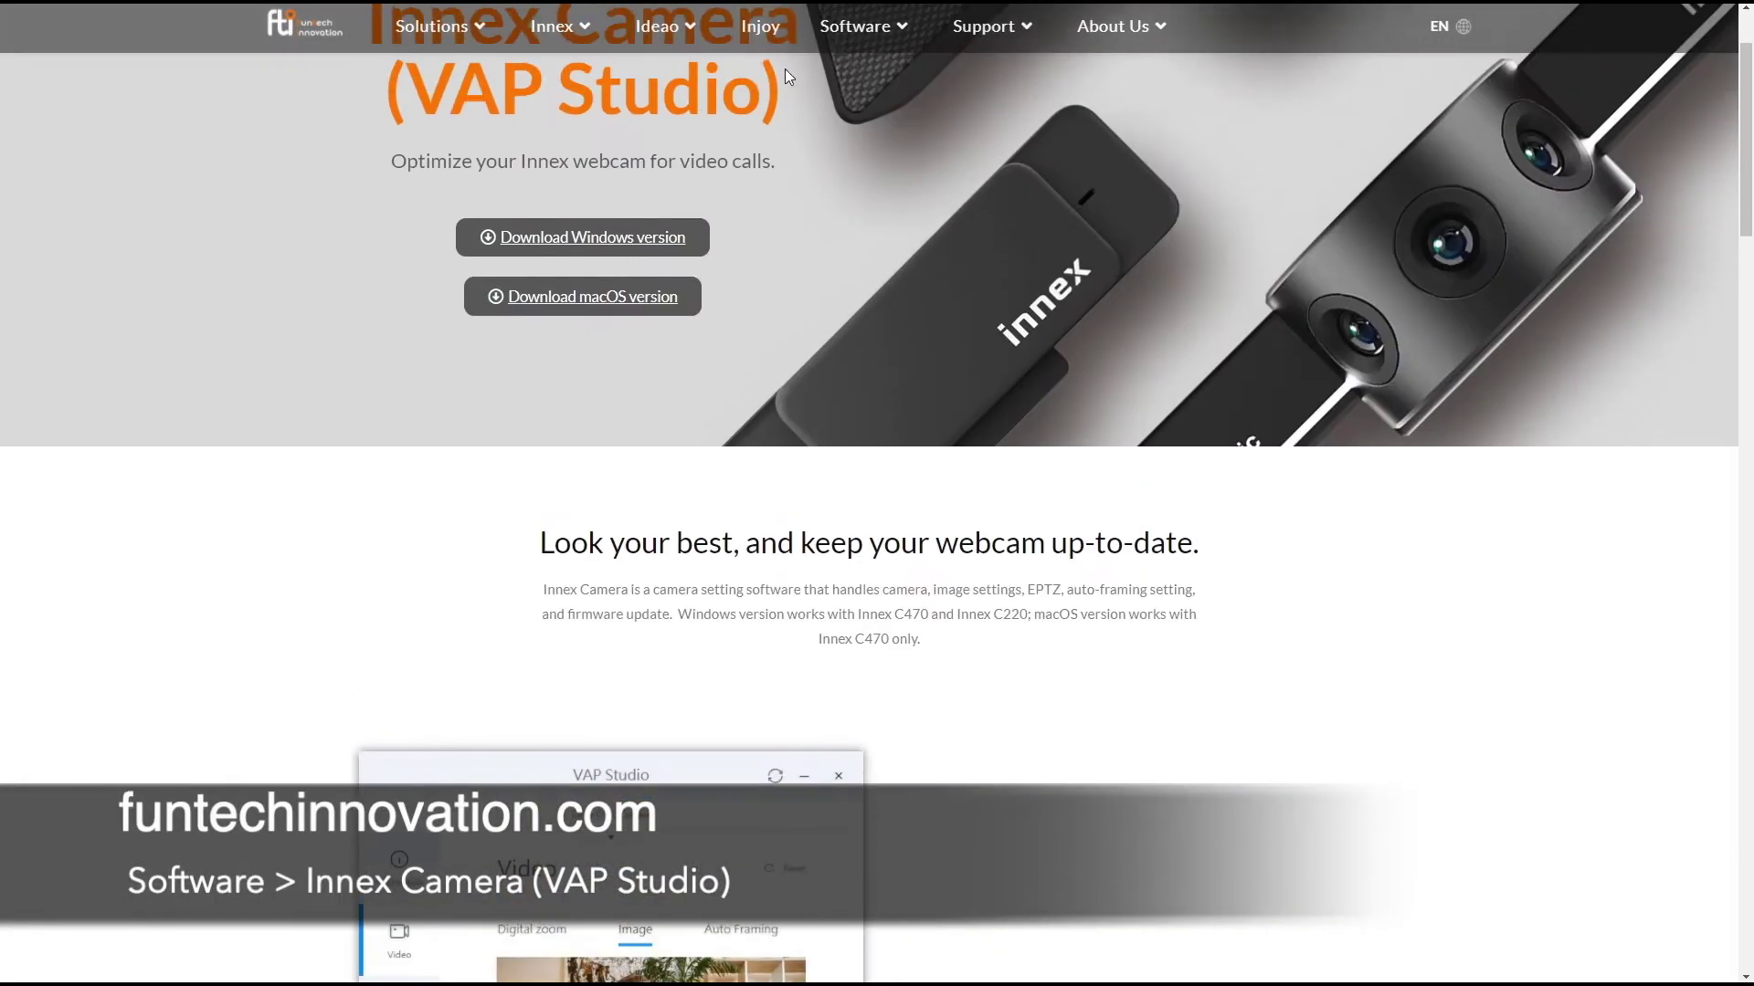
# - Open the Innex Camera- VAP Studio software page on the Funtech Innovation website
pyautogui.moveTo(859, 27)
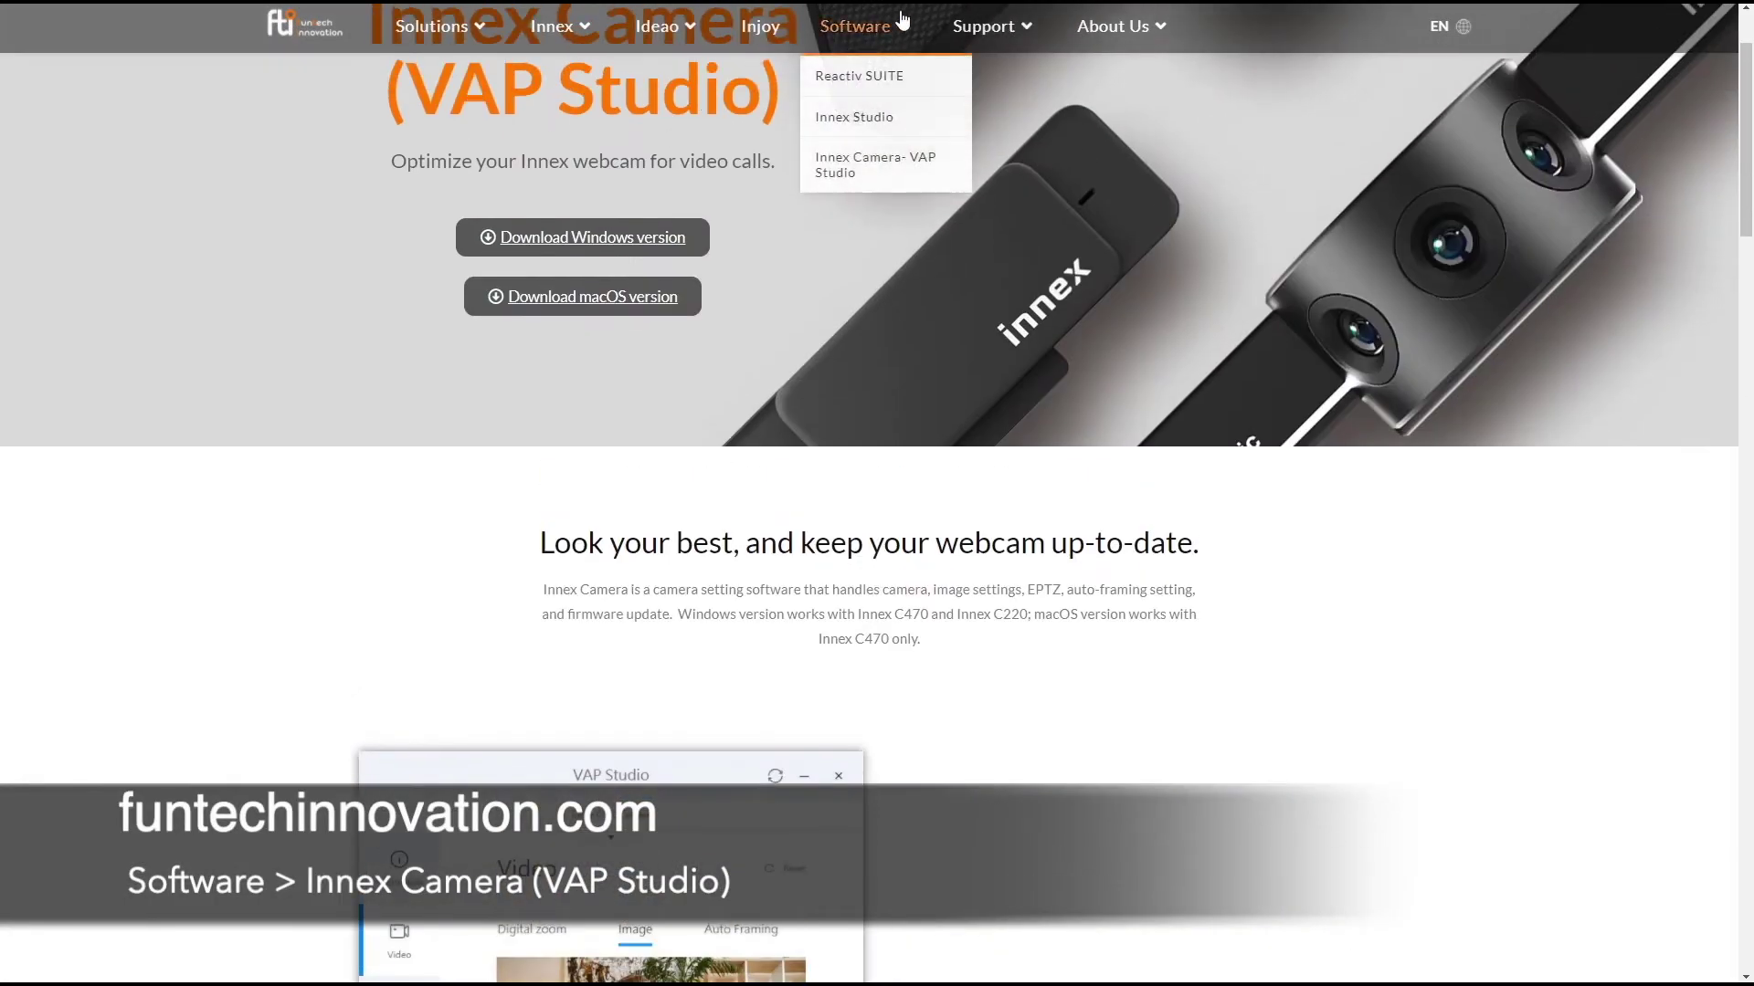
pyautogui.click(905, 174)
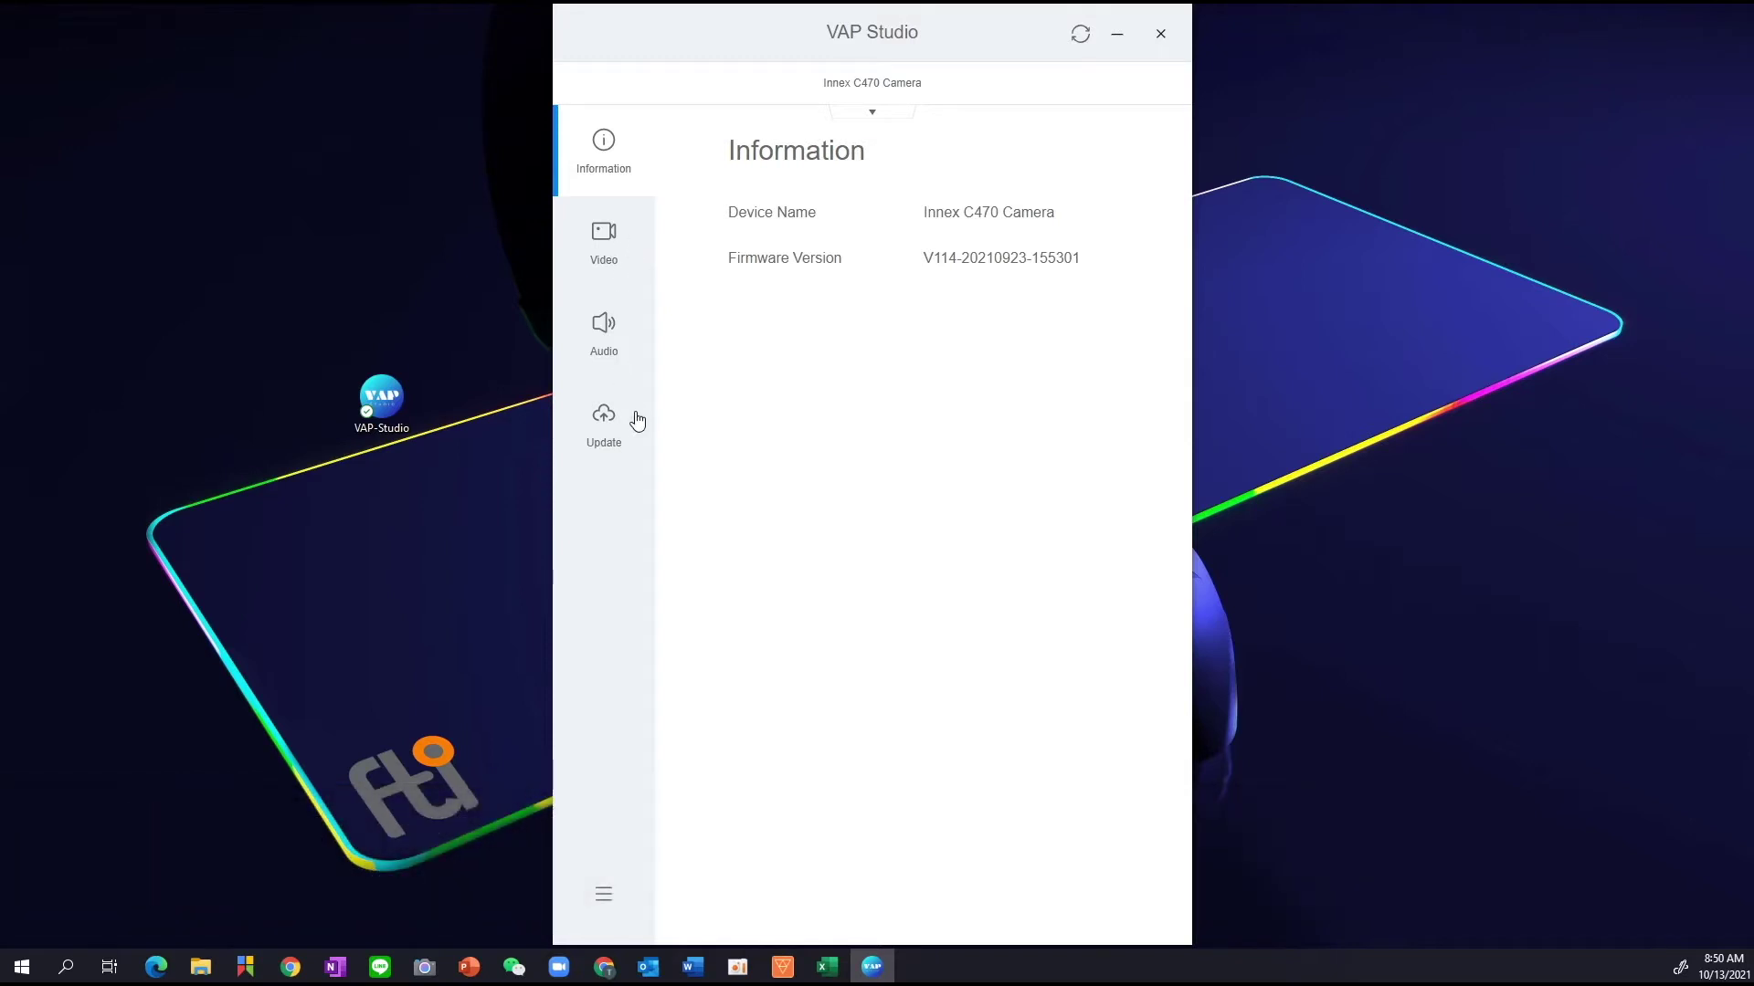
# - Turn off Auto Framing in the Innex C470 Camera's video settings in VAP Studio
pyautogui.click(622, 255)
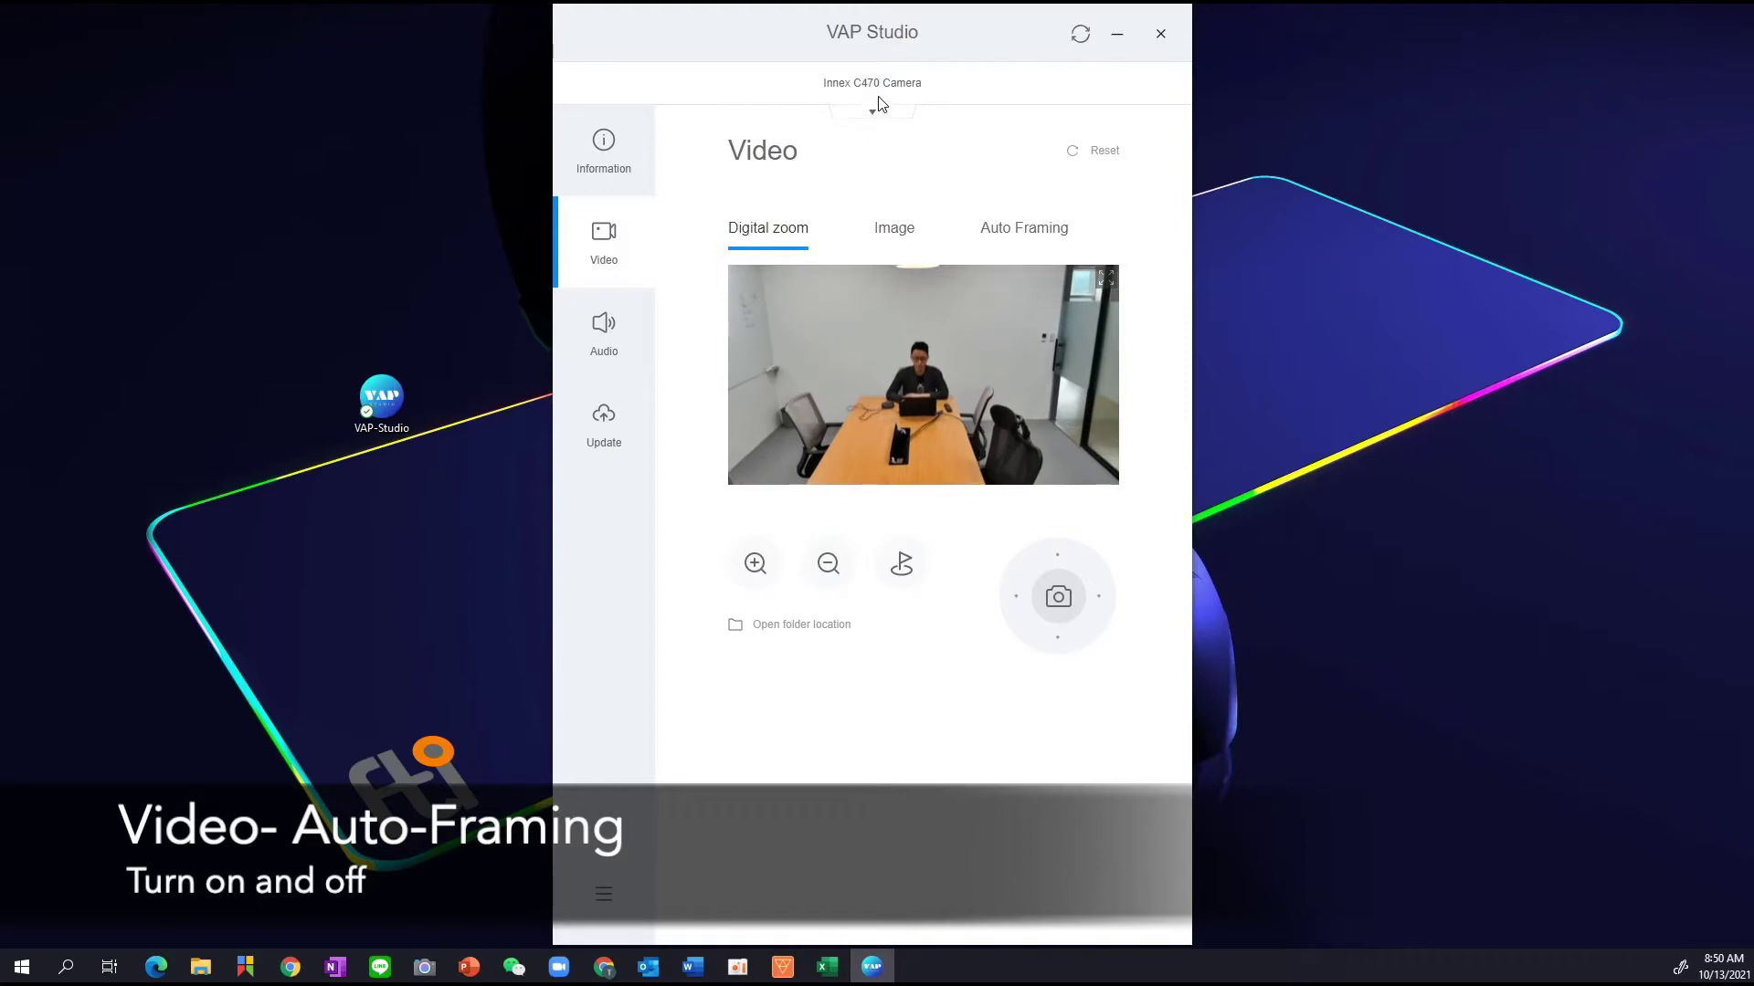
pyautogui.click(1018, 245)
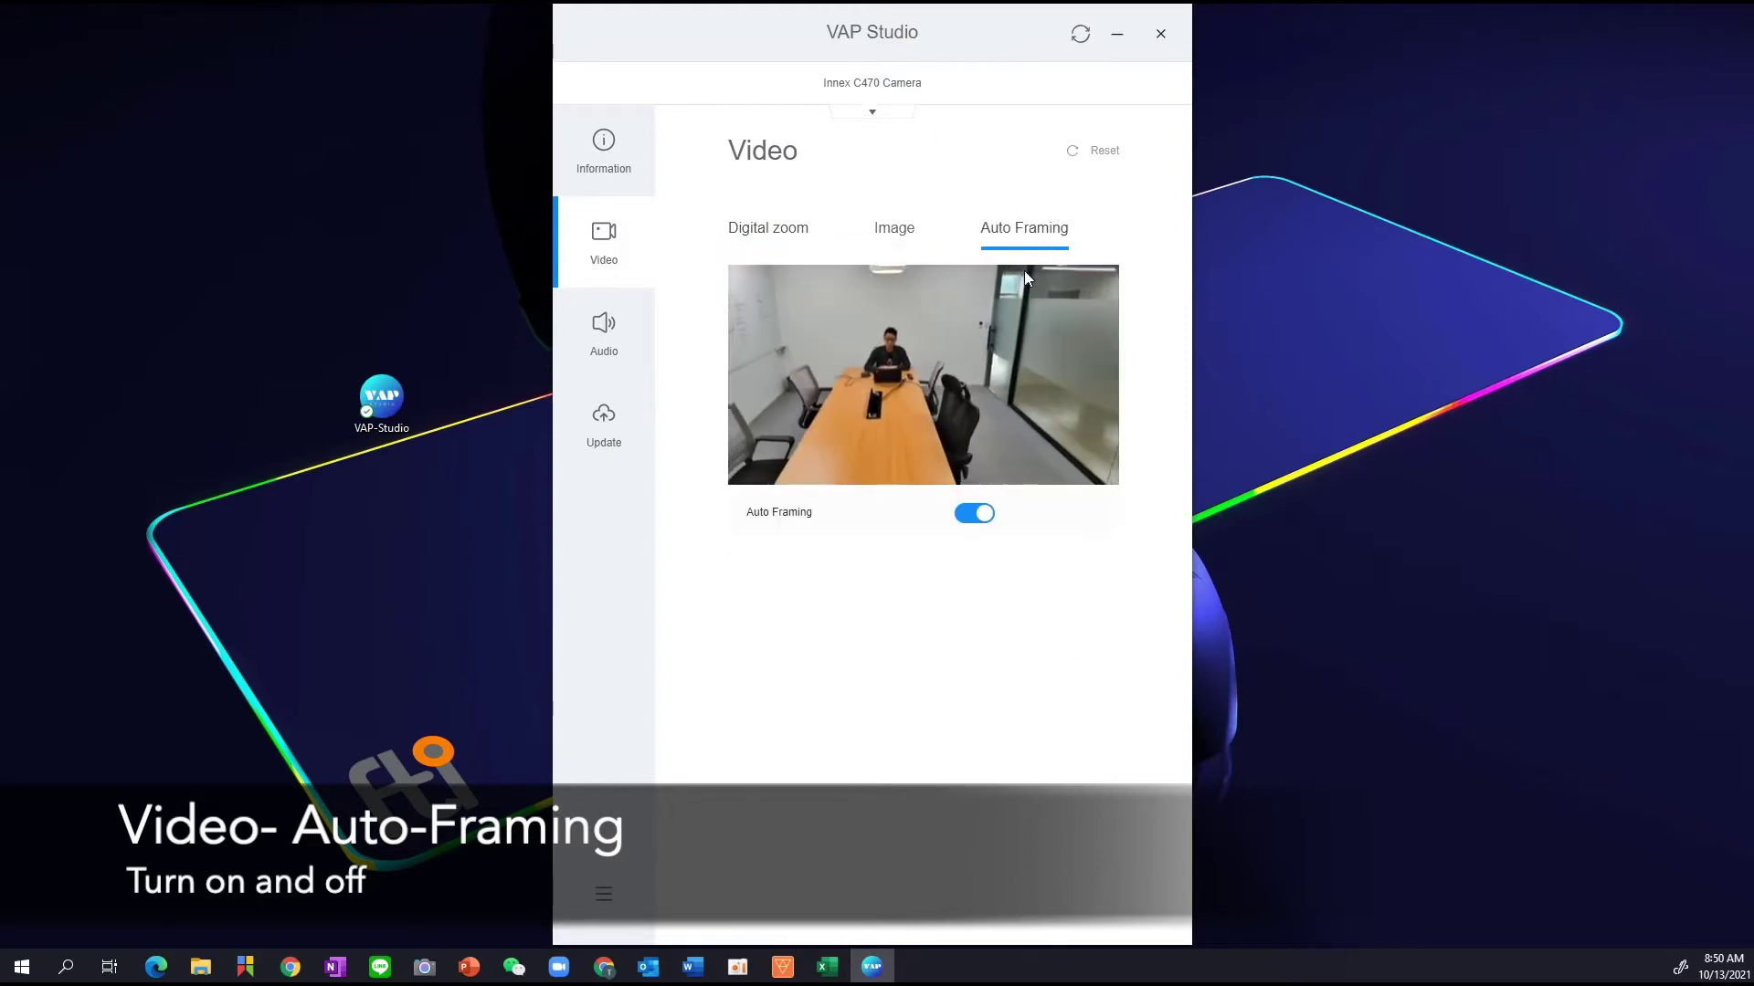
pyautogui.click(984, 528)
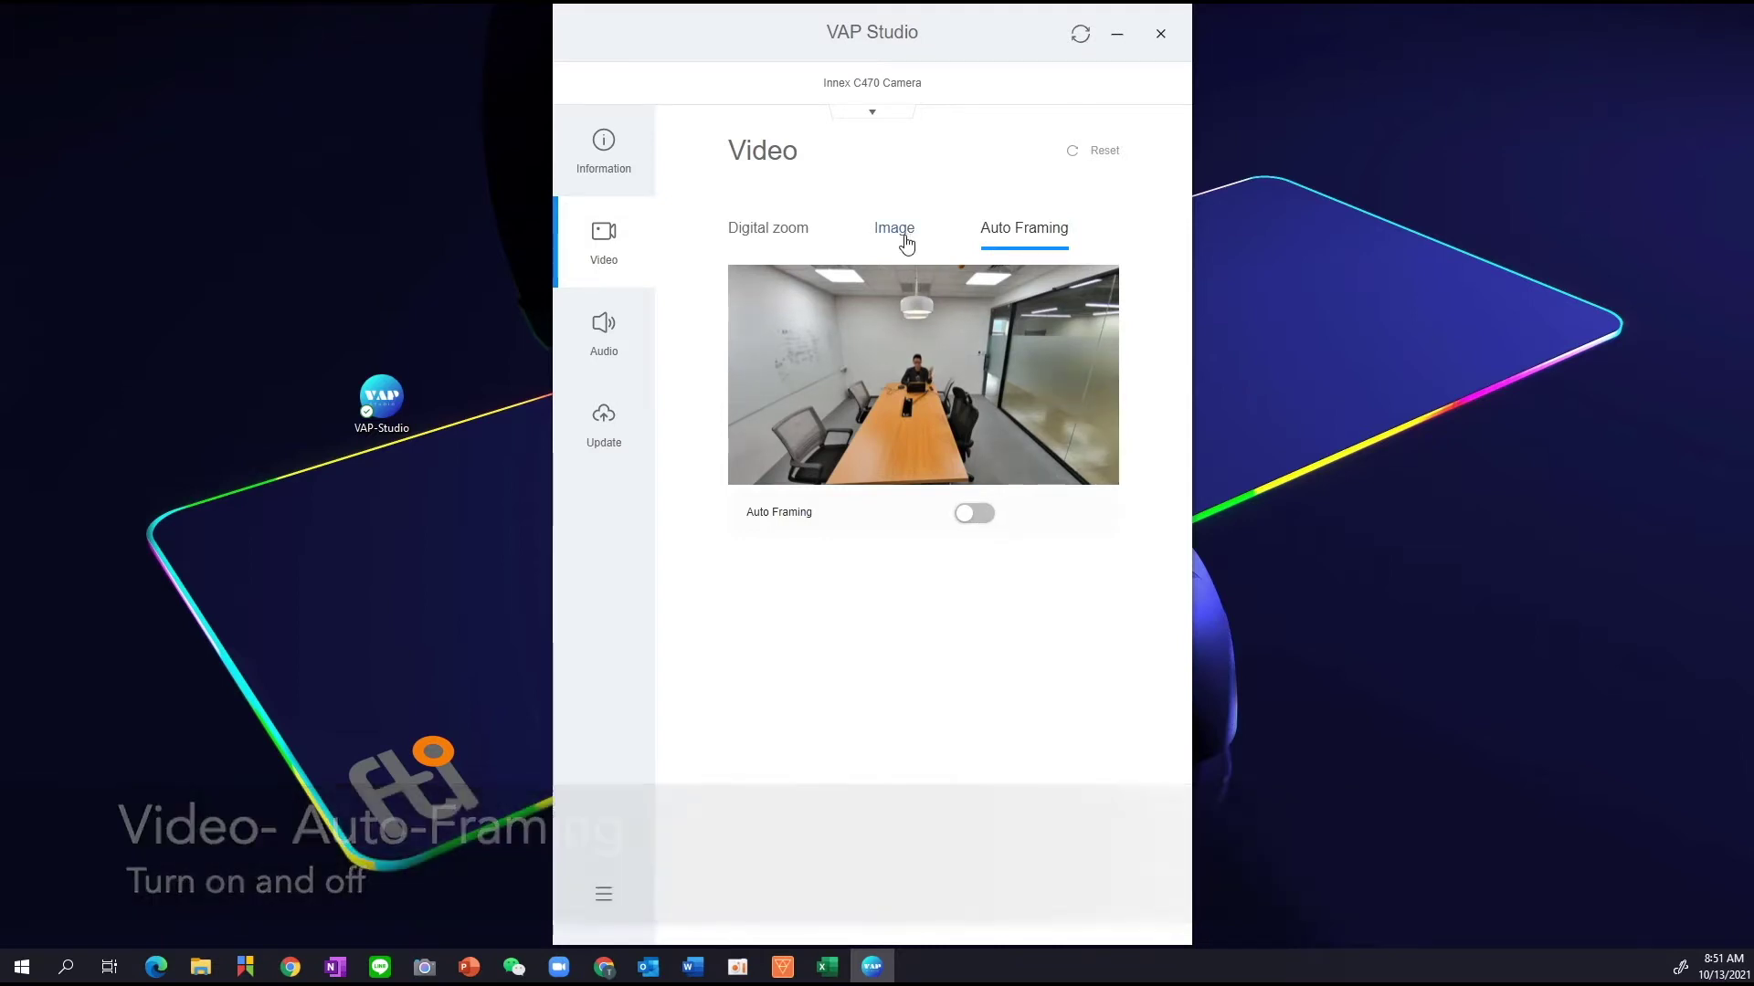
# - Set the camera image's brightness to 63, sharpness to 42, contrast to 62, saturation to 40 and hue to 37
pyautogui.click(907, 240)
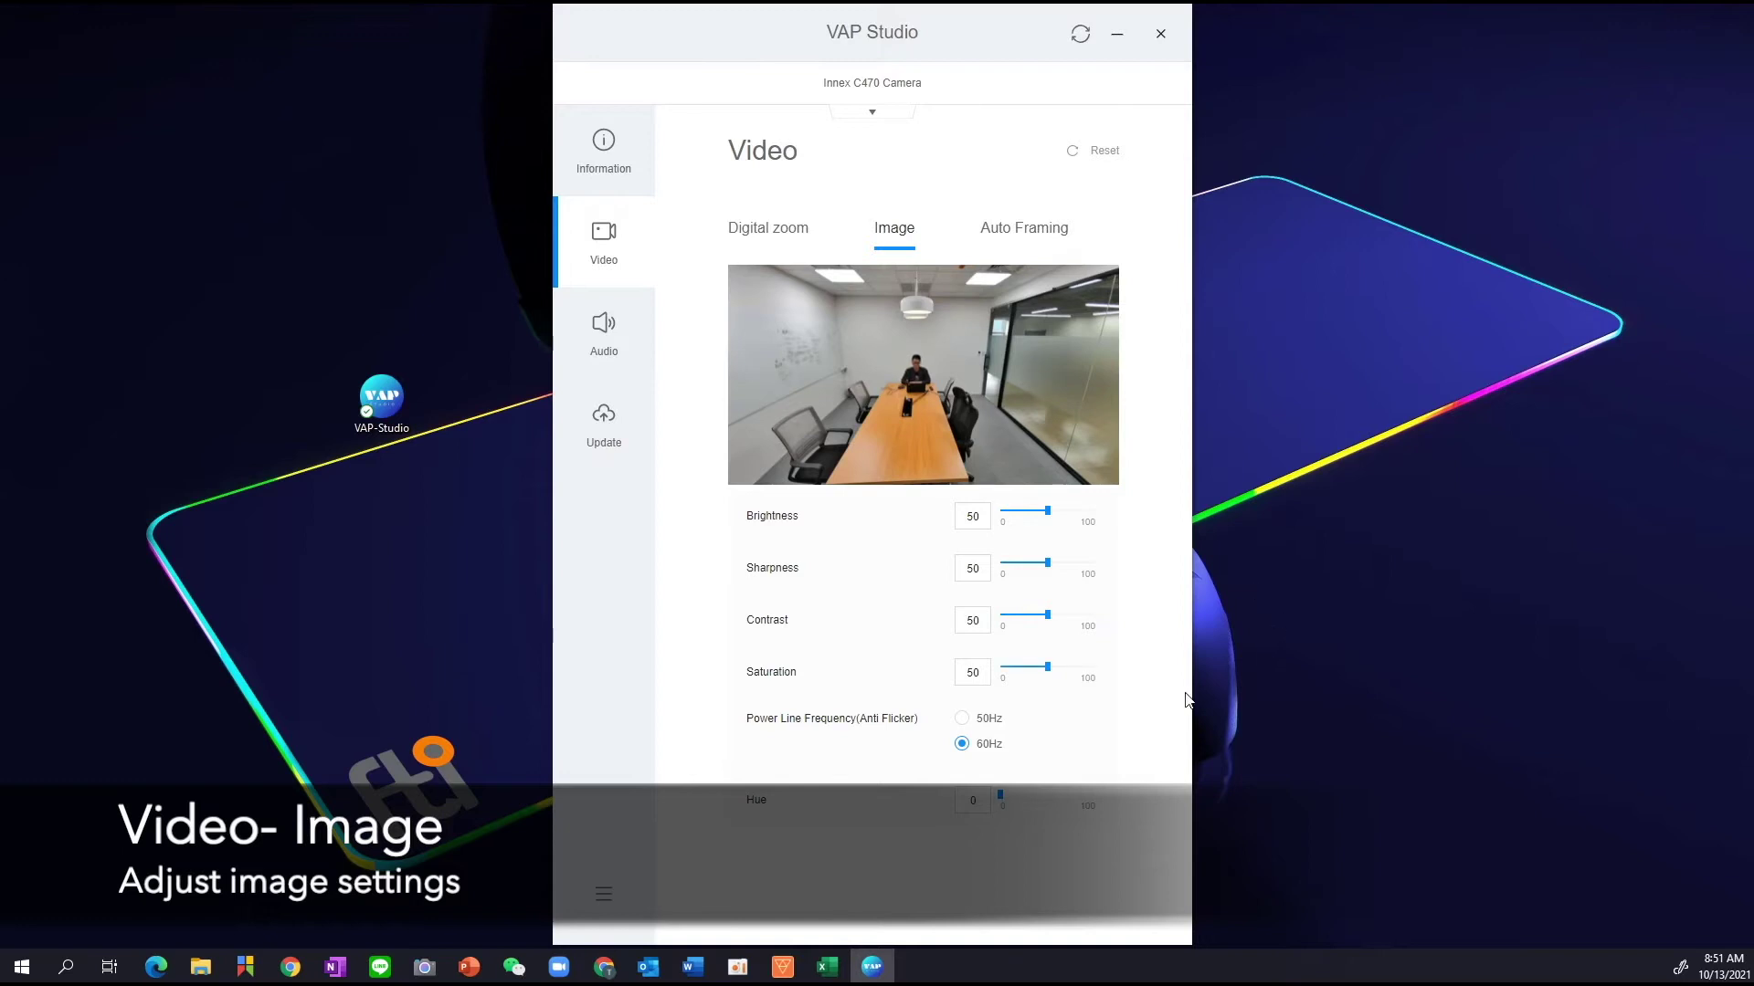
pyautogui.moveTo(1048, 511); pyautogui.dragTo(1041, 566)
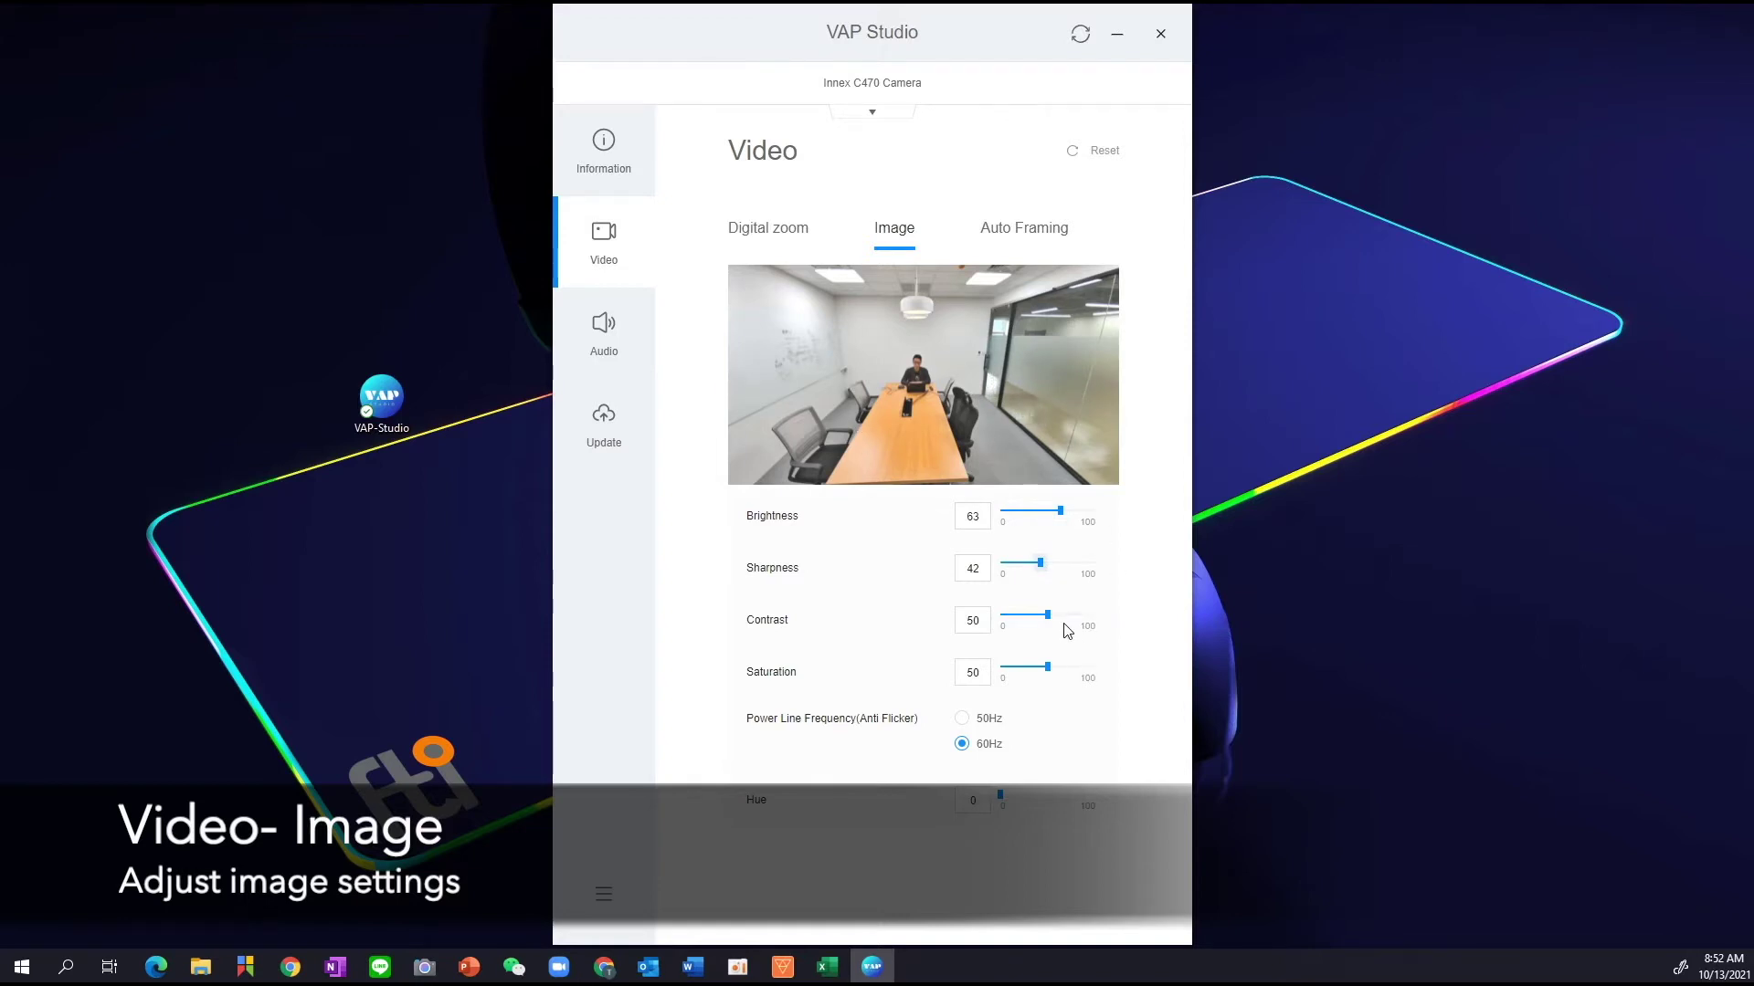
pyautogui.moveTo(1048, 614); pyautogui.dragTo(1039, 667)
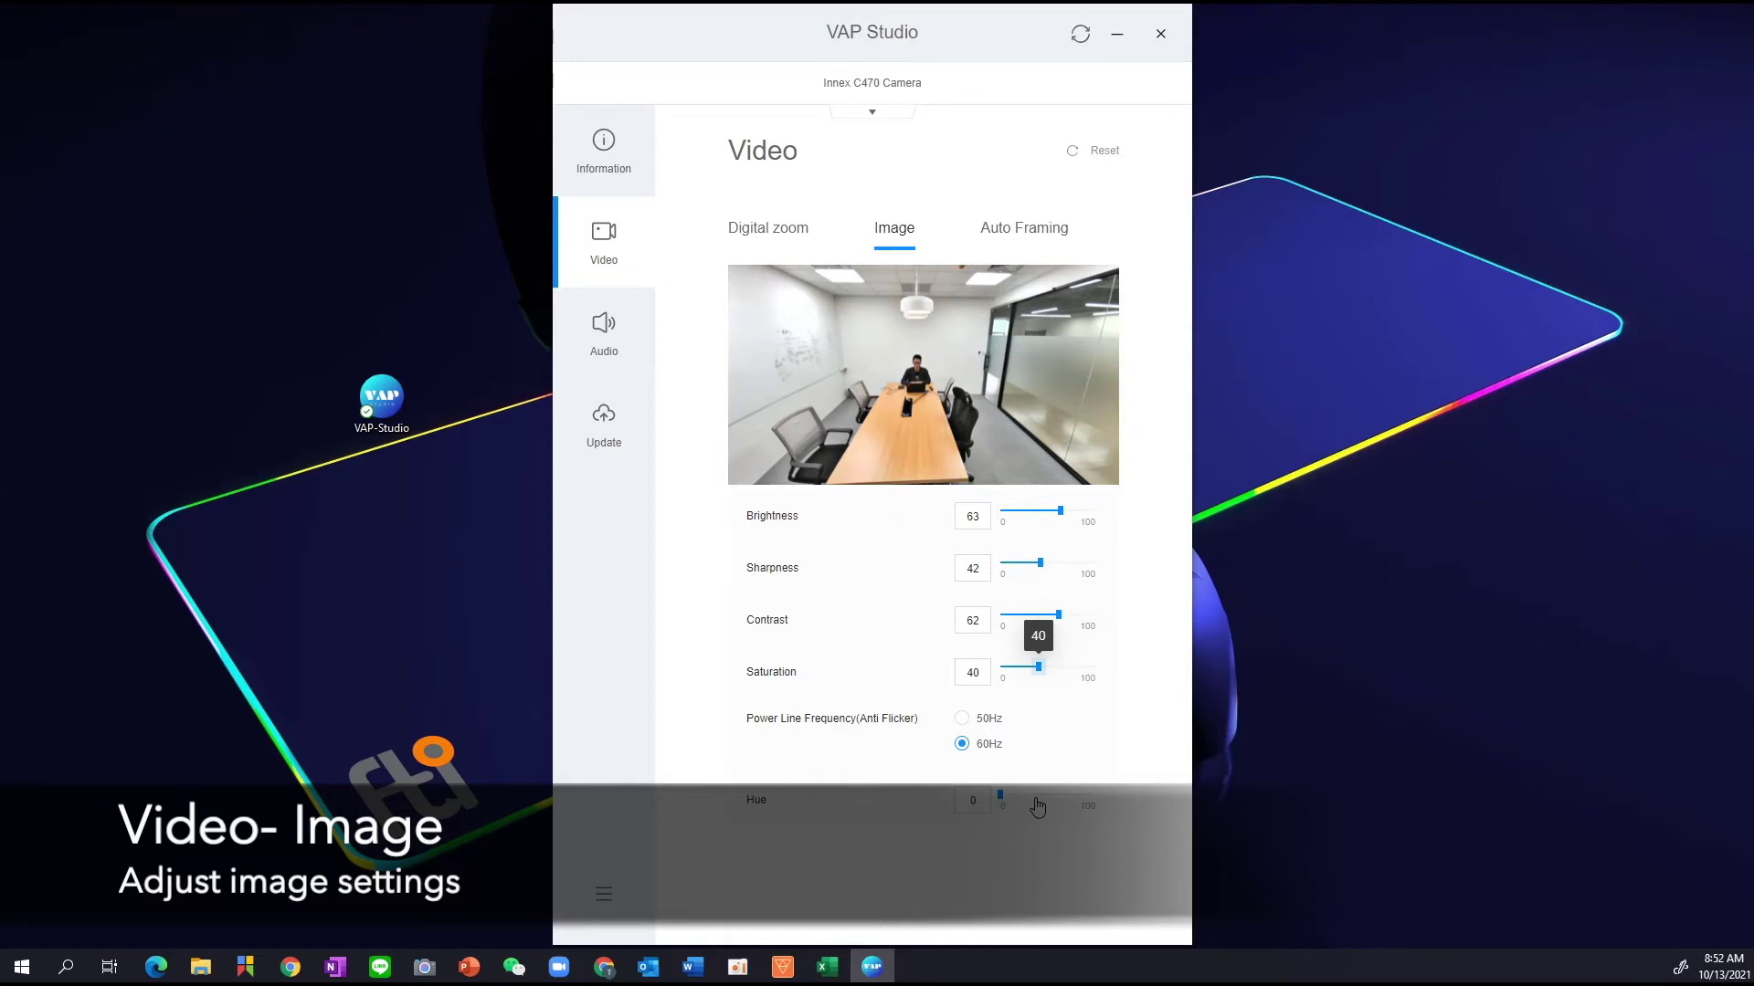
pyautogui.click(1035, 796)
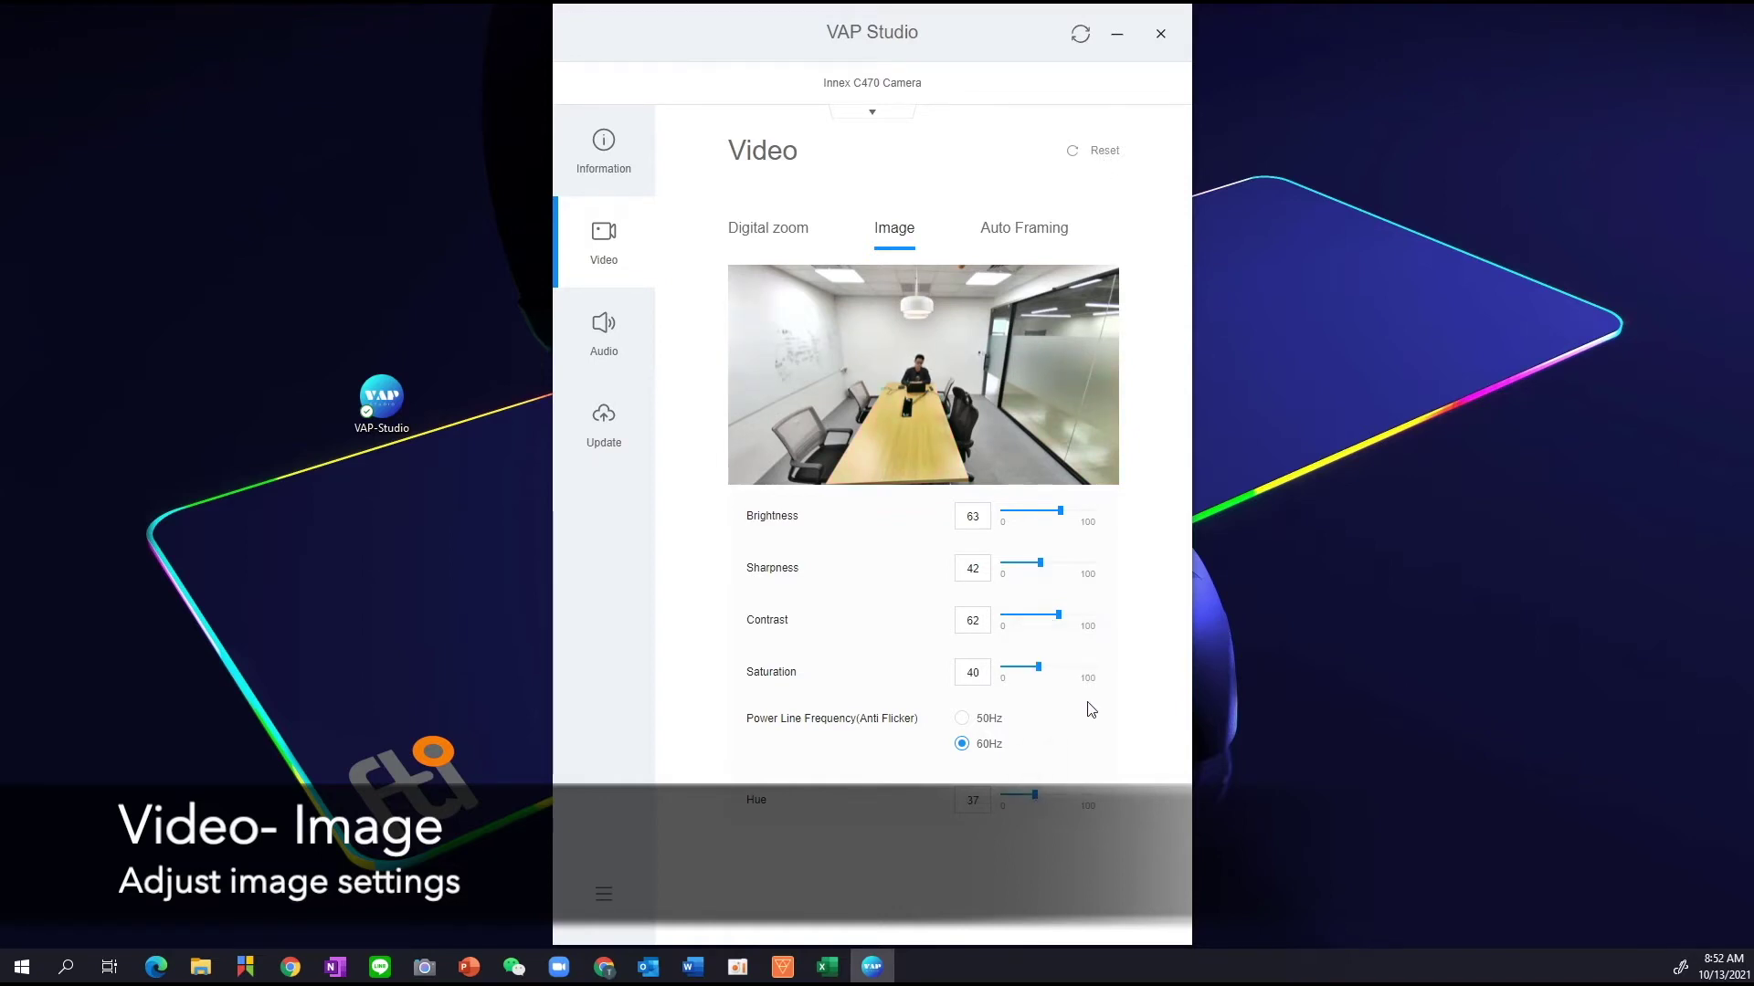
# - Reset all parameters of the Video module and confirm the operation
pyautogui.click(1087, 156)
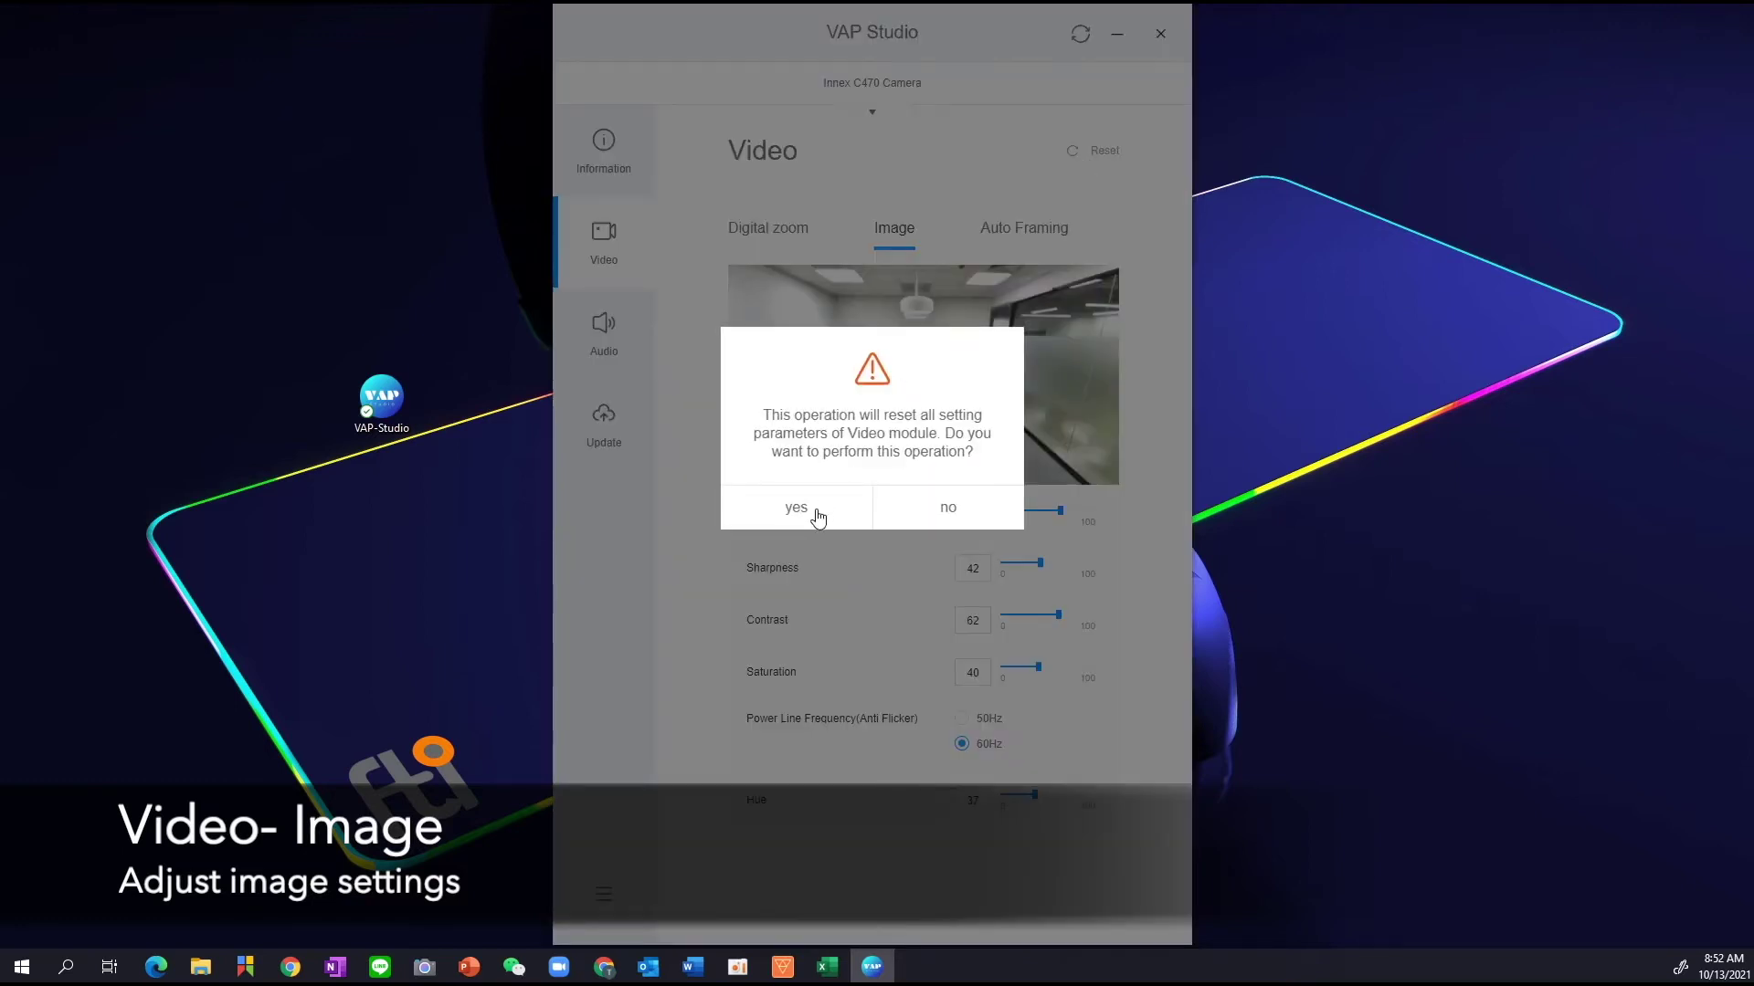
pyautogui.click(811, 512)
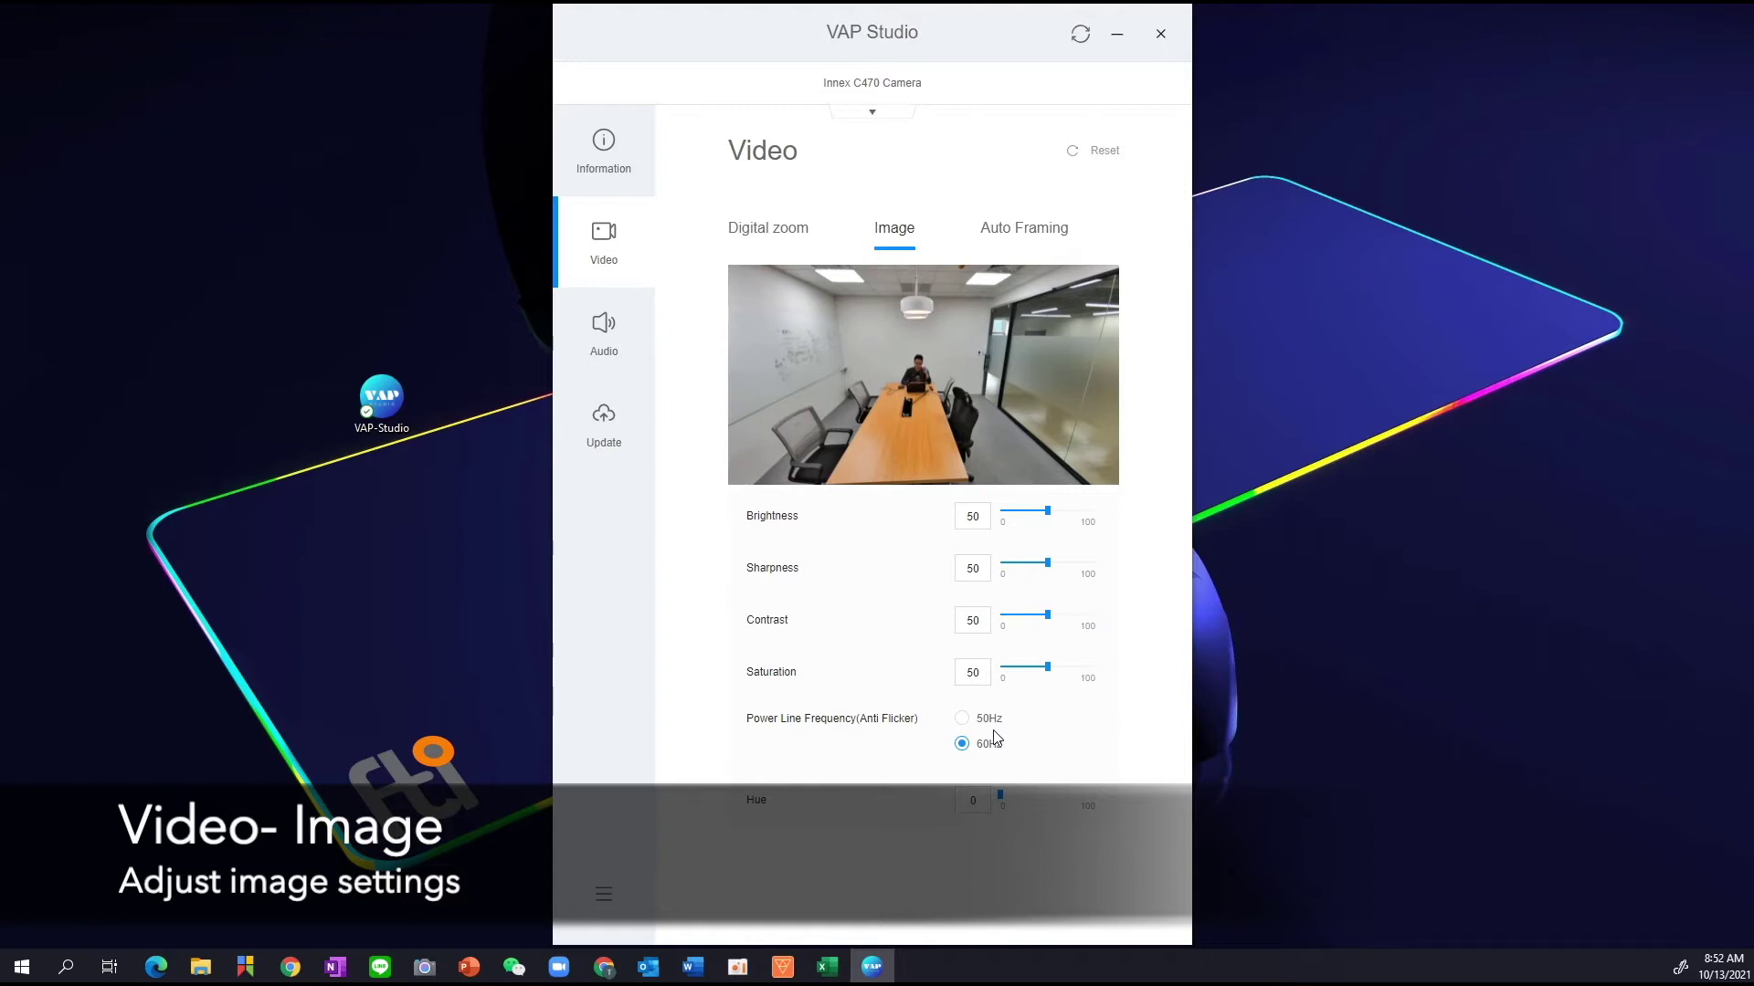
# - Check the Auto Framing and Image settings, ending on the digital zoom controls
pyautogui.click(1029, 243)
pyautogui.click(902, 242)
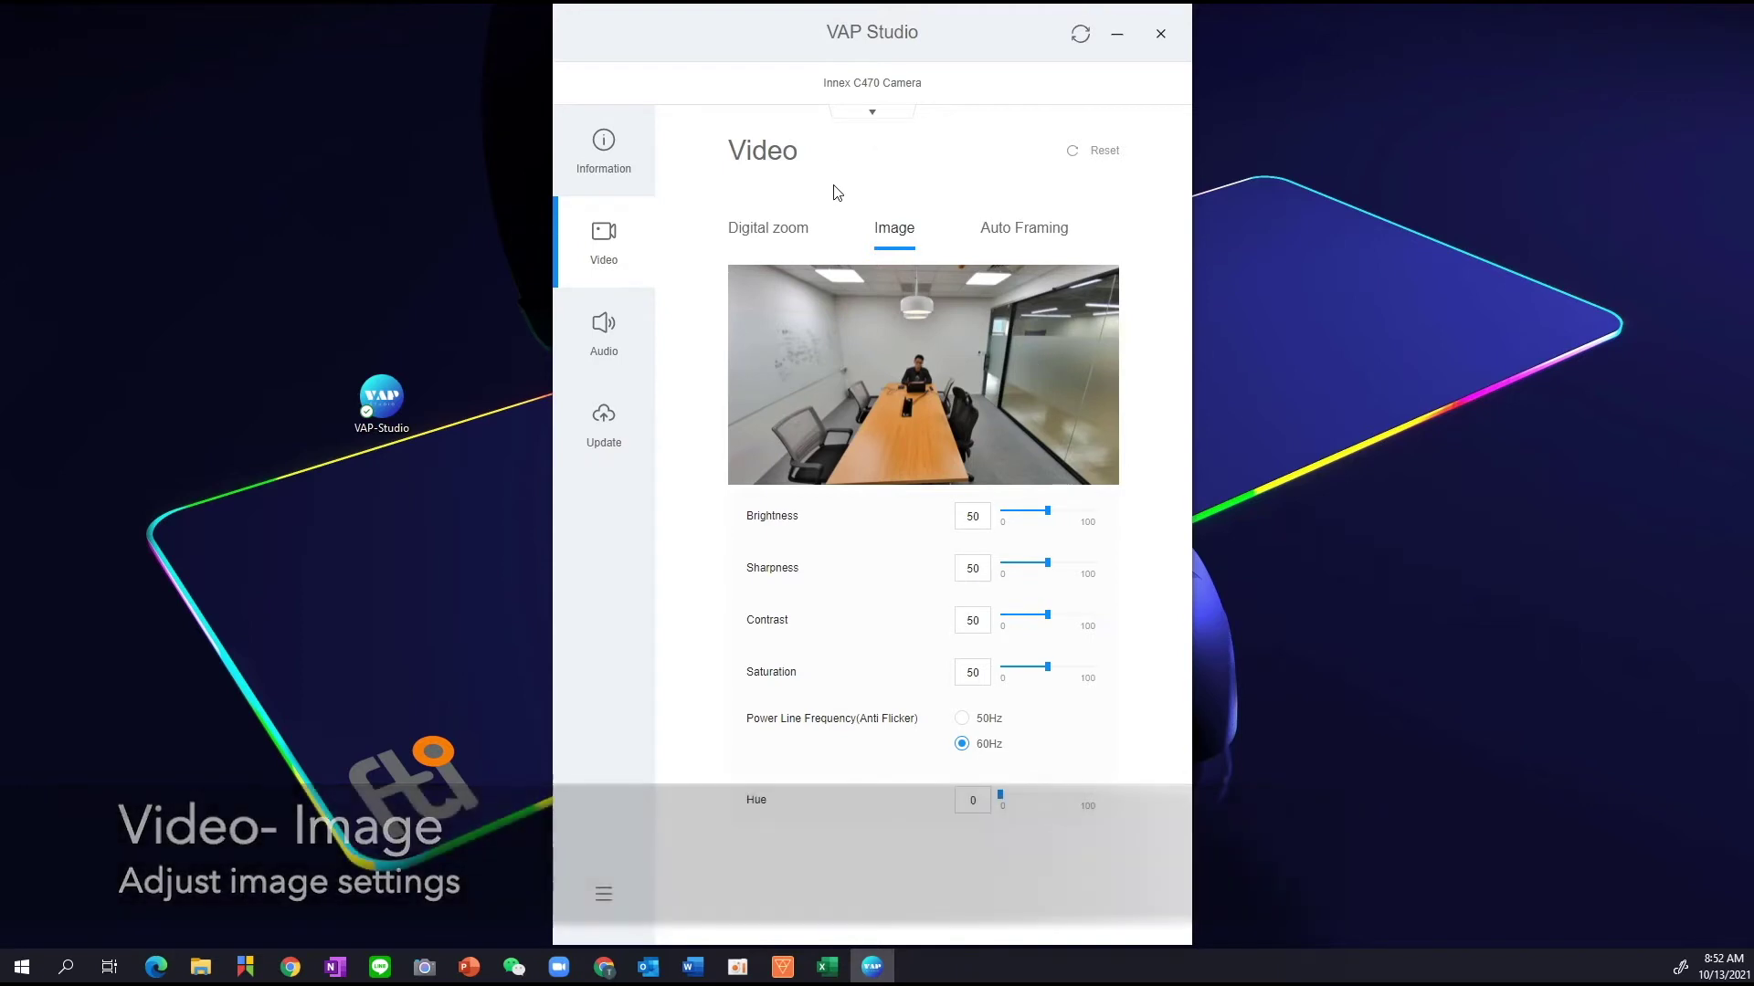
pyautogui.click(782, 234)
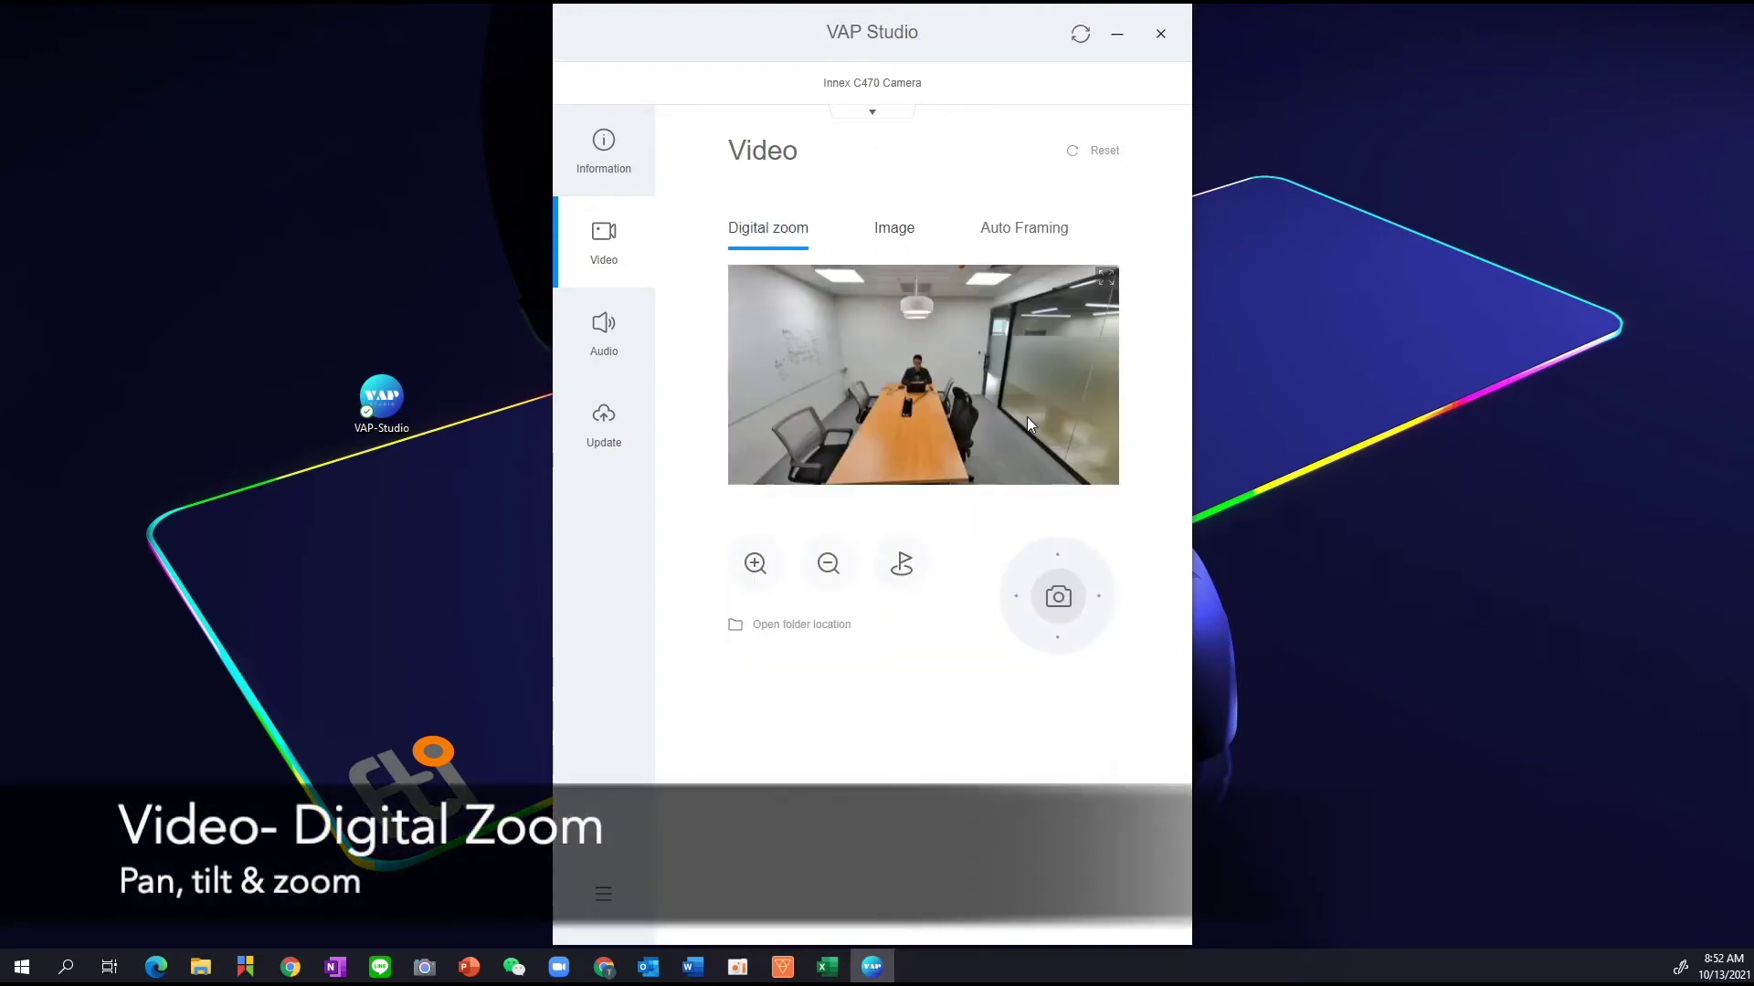
pyautogui.click(1041, 230)
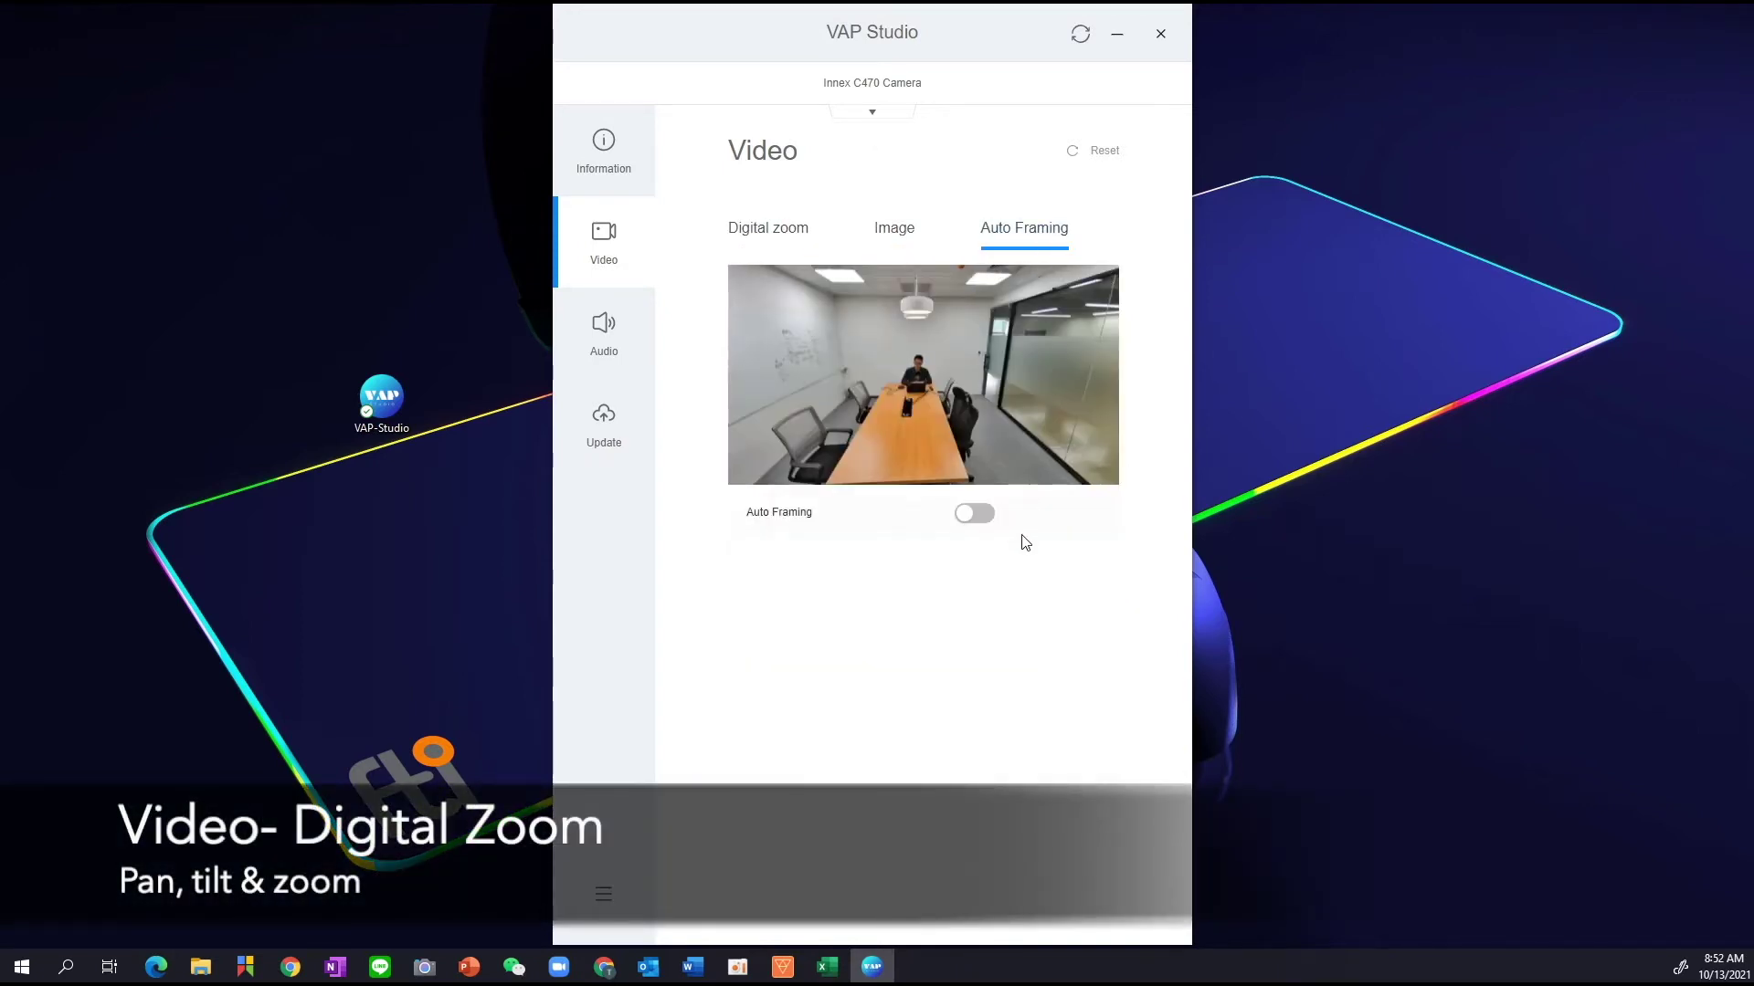
pyautogui.click(751, 230)
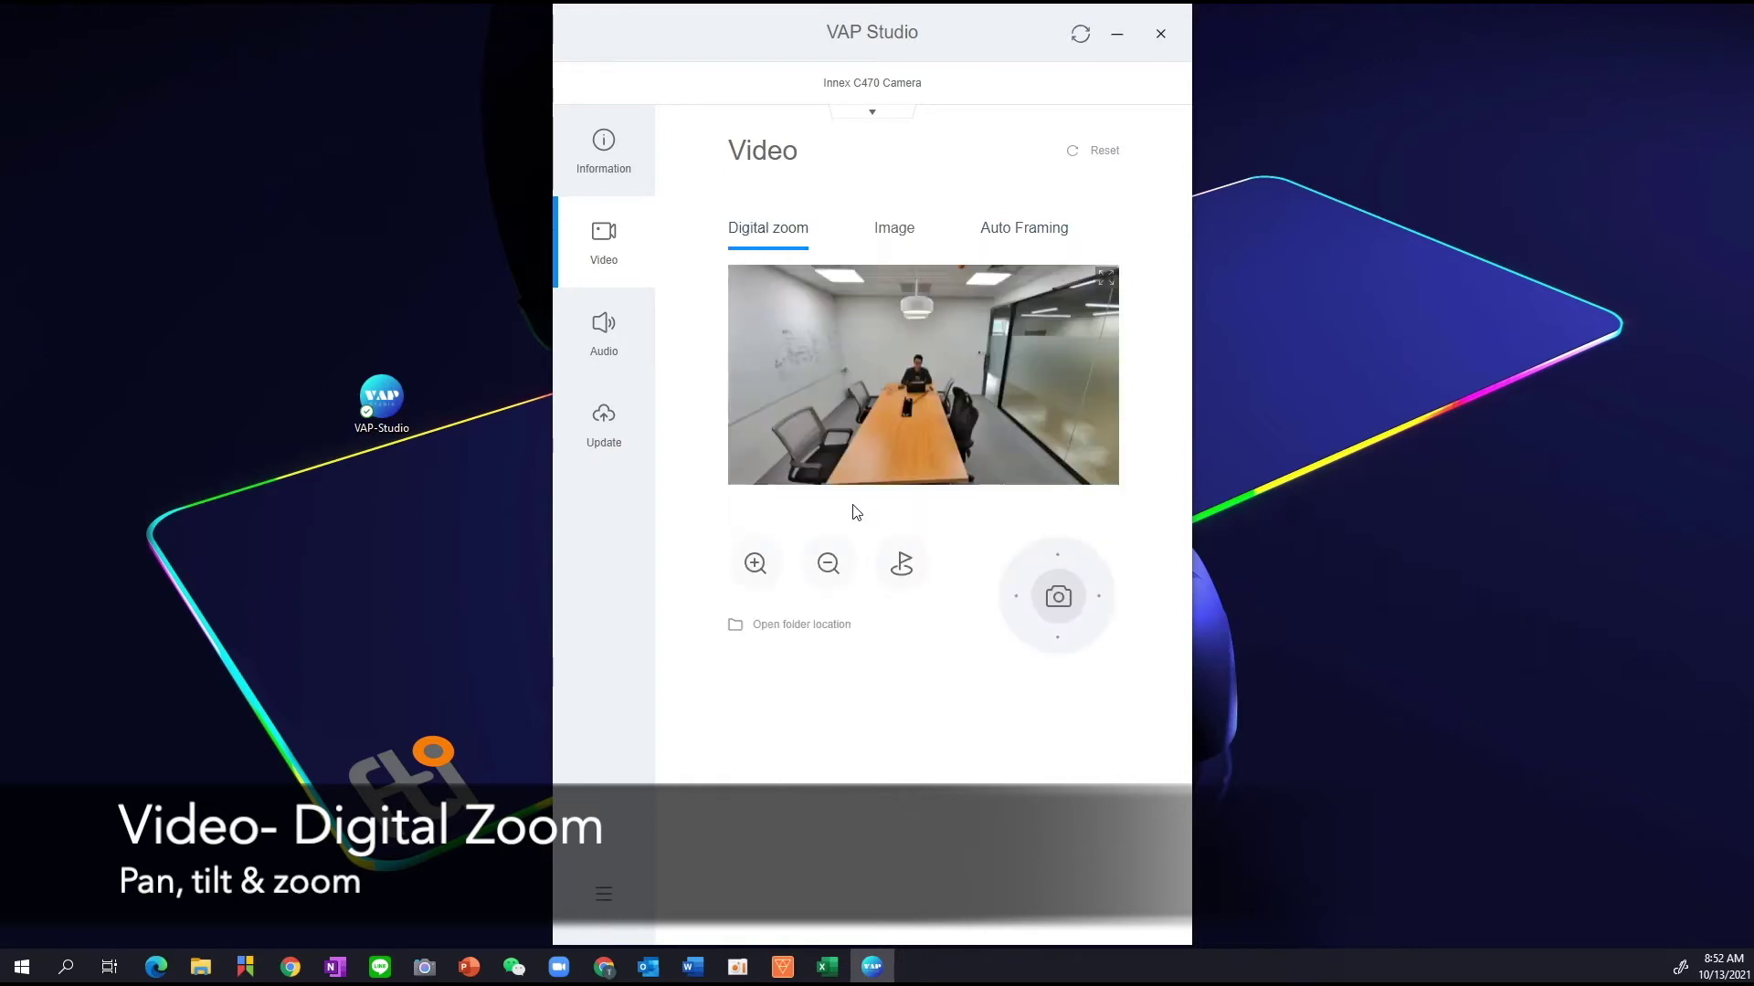
# - Zoom in on the camera image and restore its original field of view
pyautogui.click(765, 568)
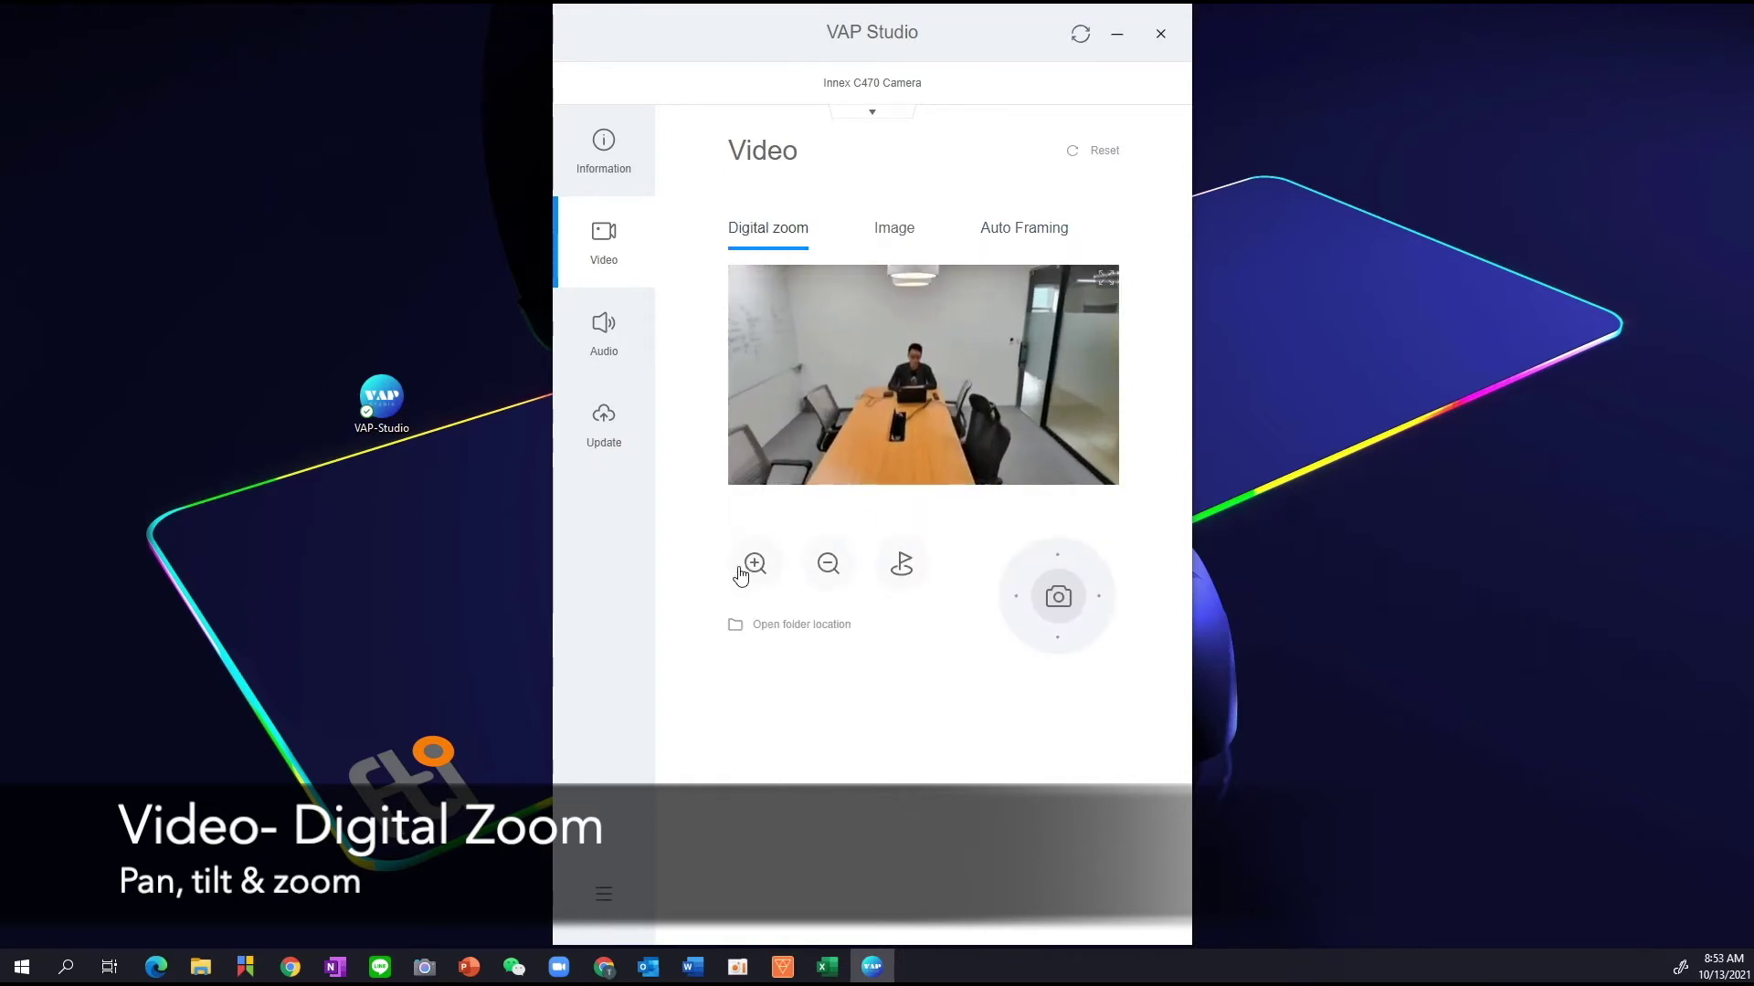
pyautogui.click(761, 566)
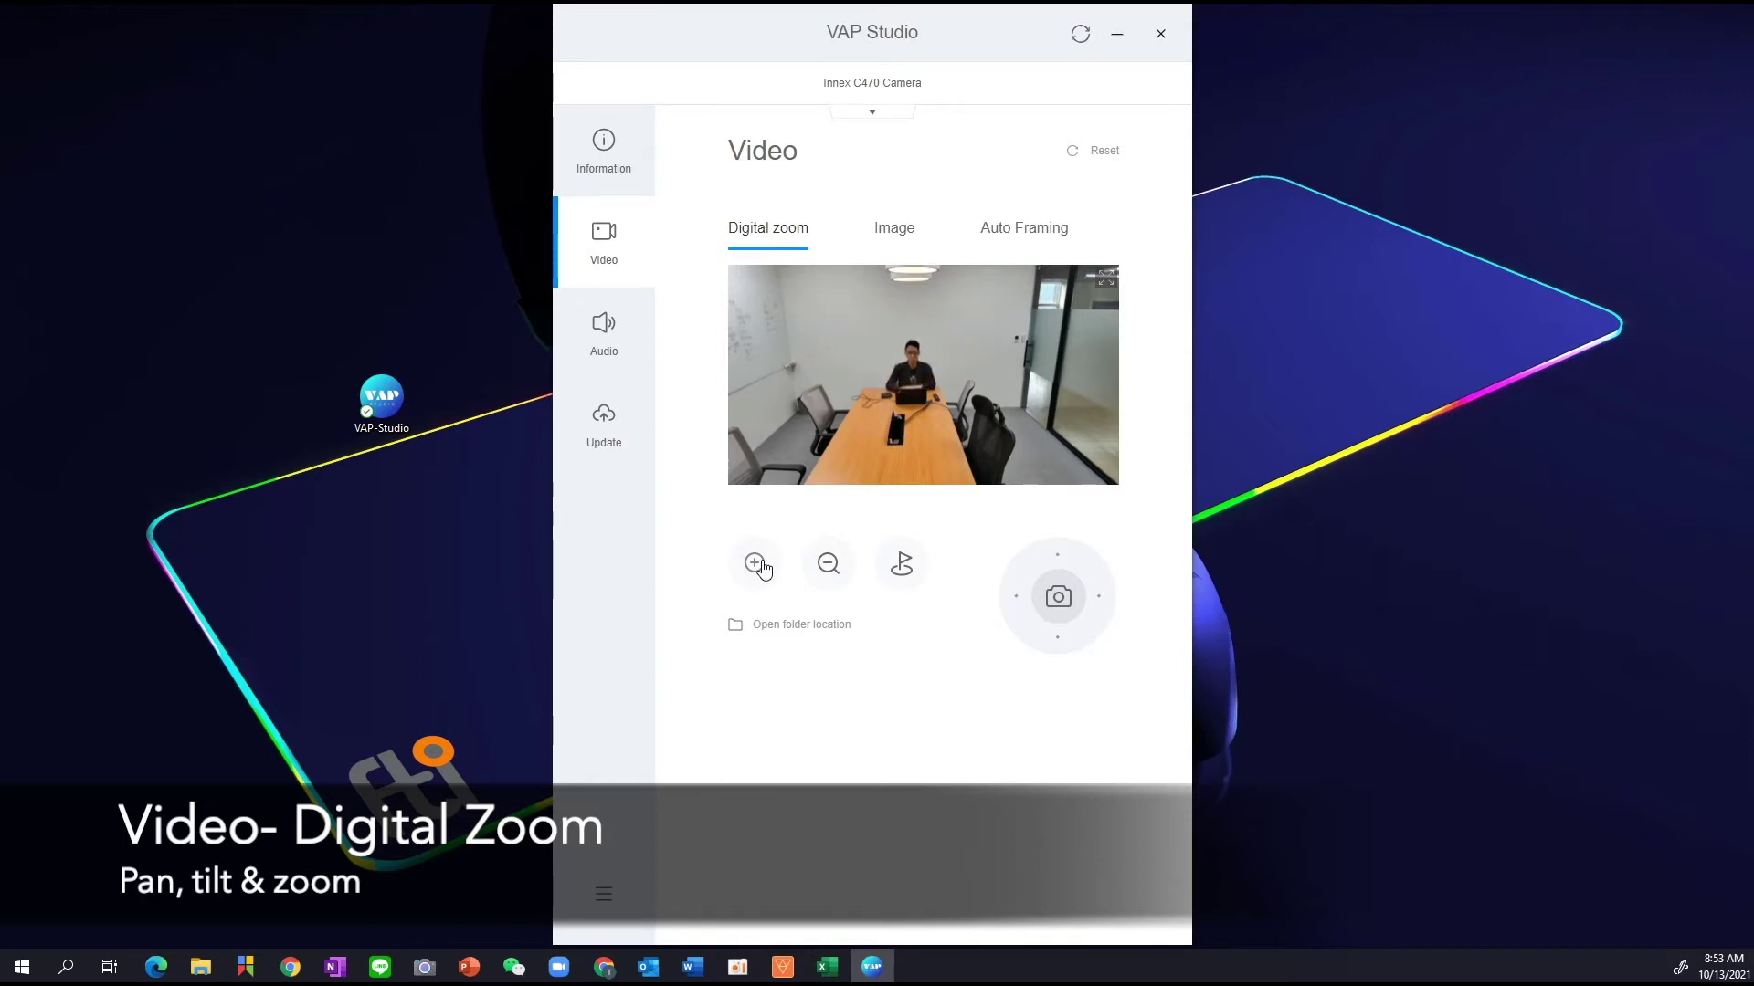
pyautogui.click(902, 572)
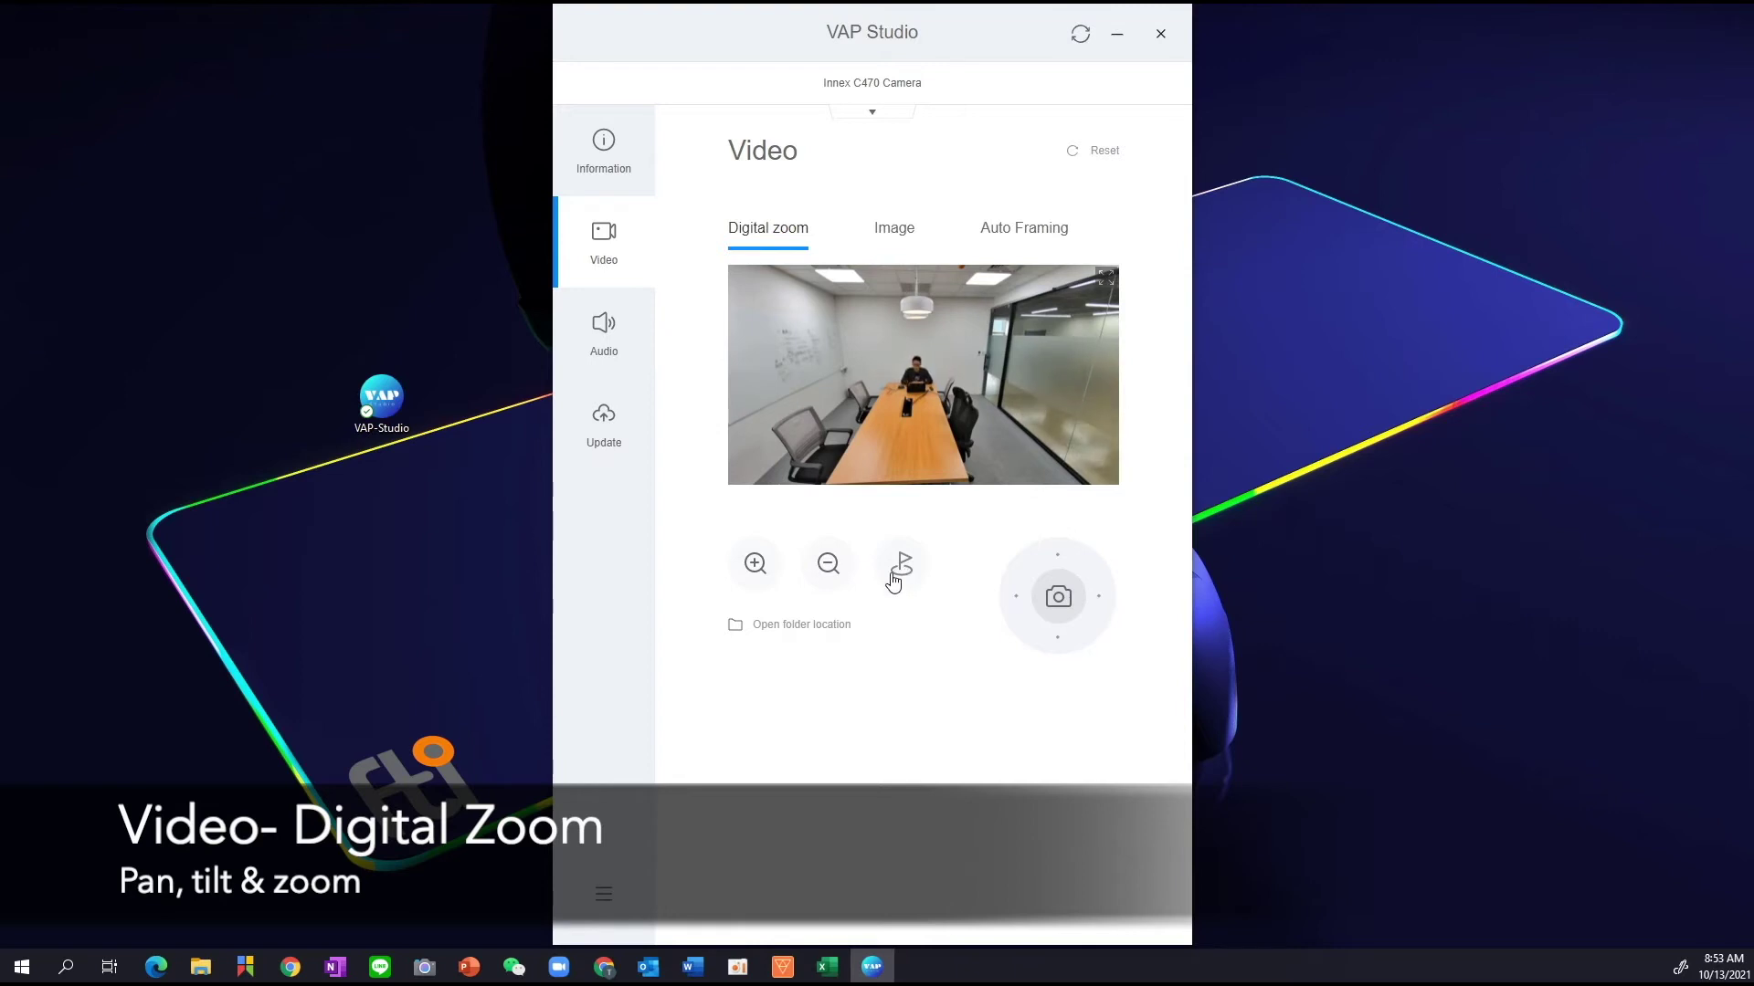
# - Zoom in digitally on the meeting room and tilt the camera view down
pyautogui.click(754, 572)
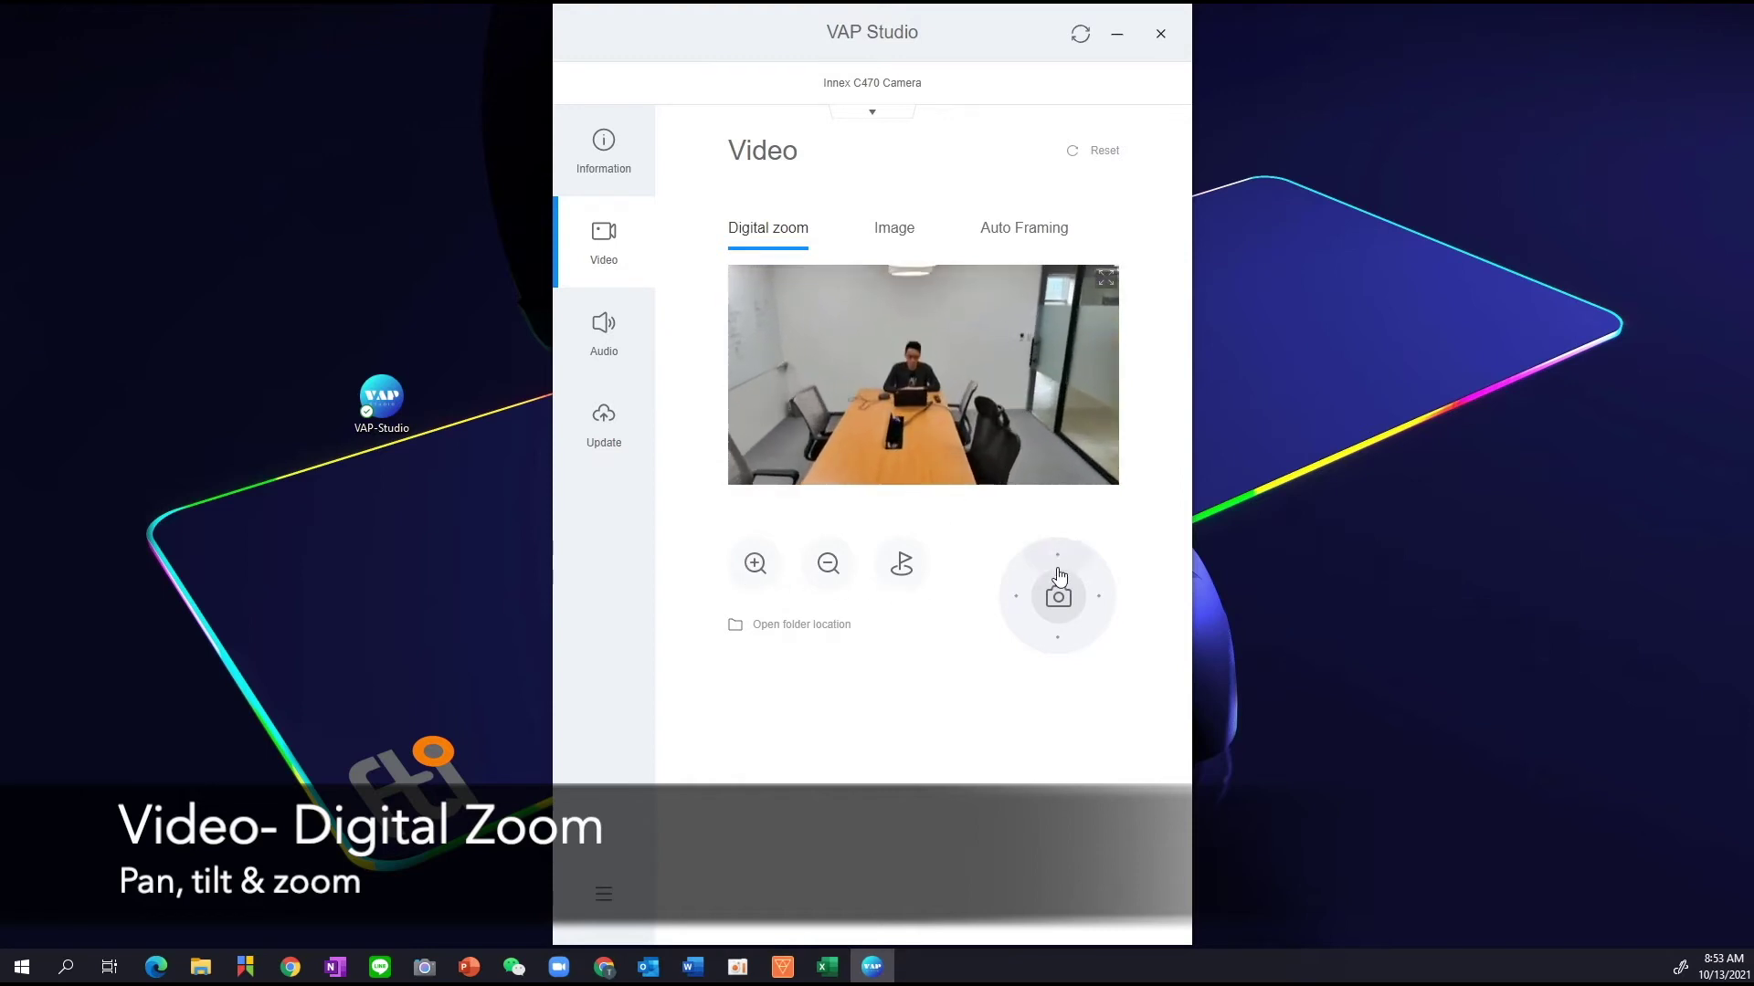
pyautogui.click(1062, 640)
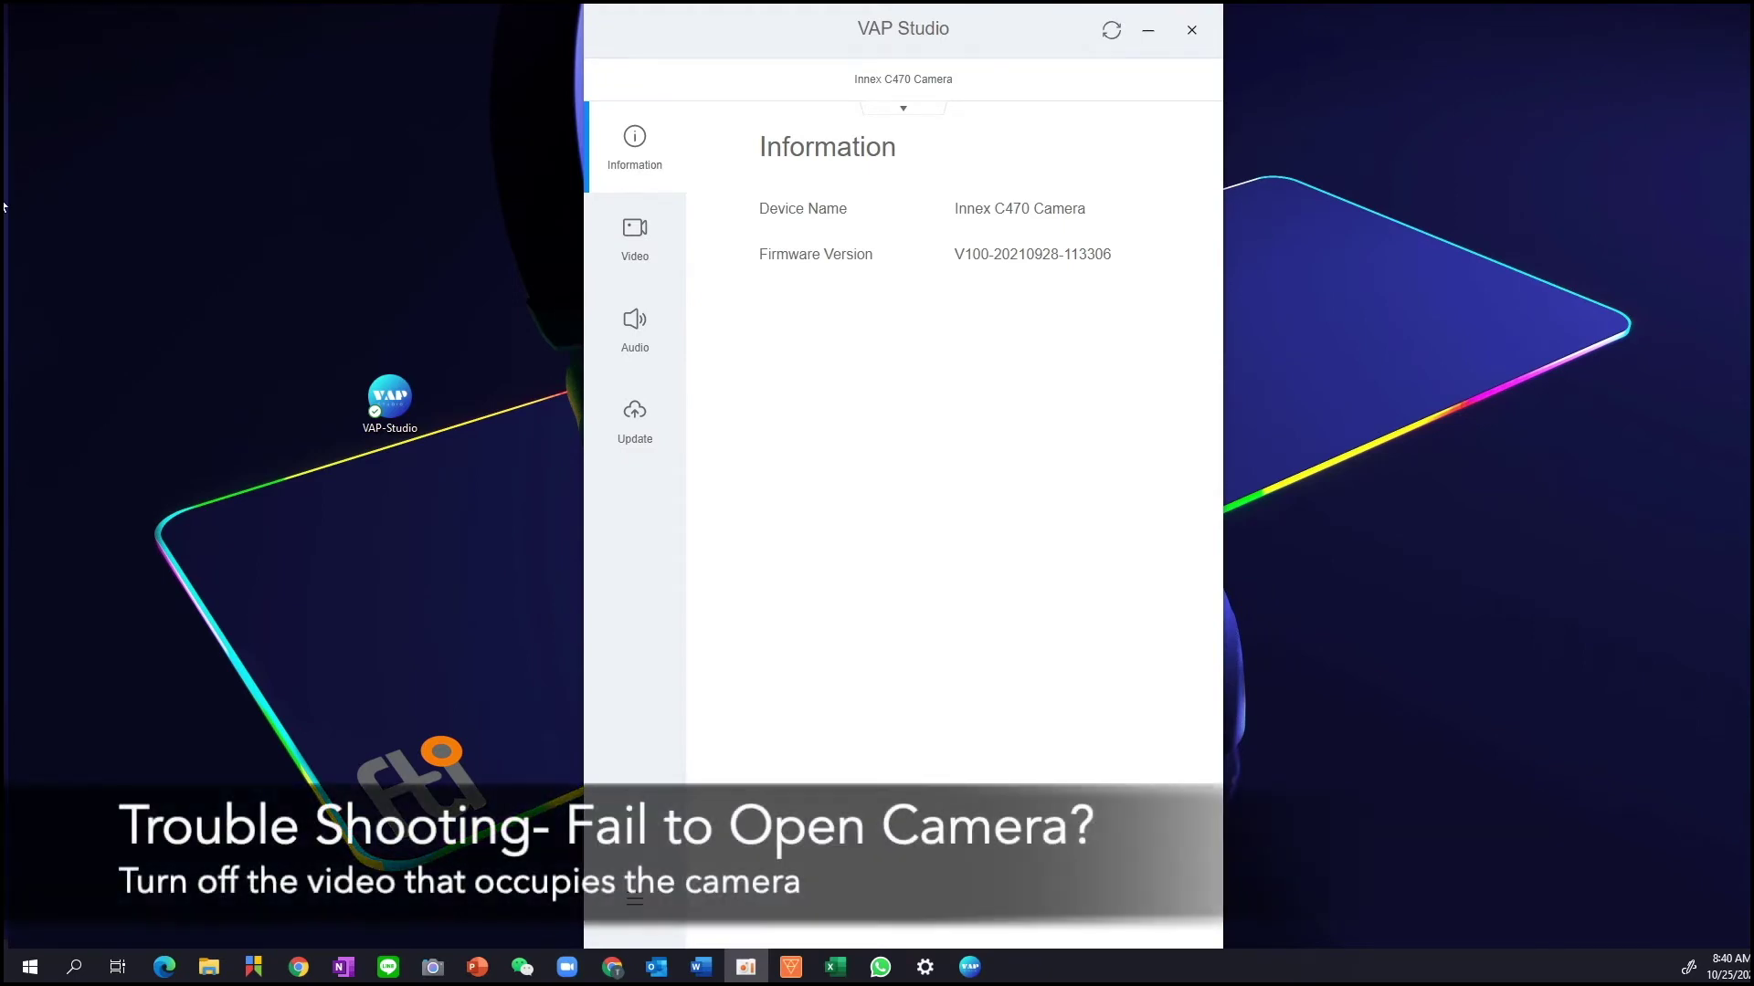
# - Try to open the camera's video settings, and stop the video in the Zoom meeting that uses the Innex C470 Camera
pyautogui.click(627, 255)
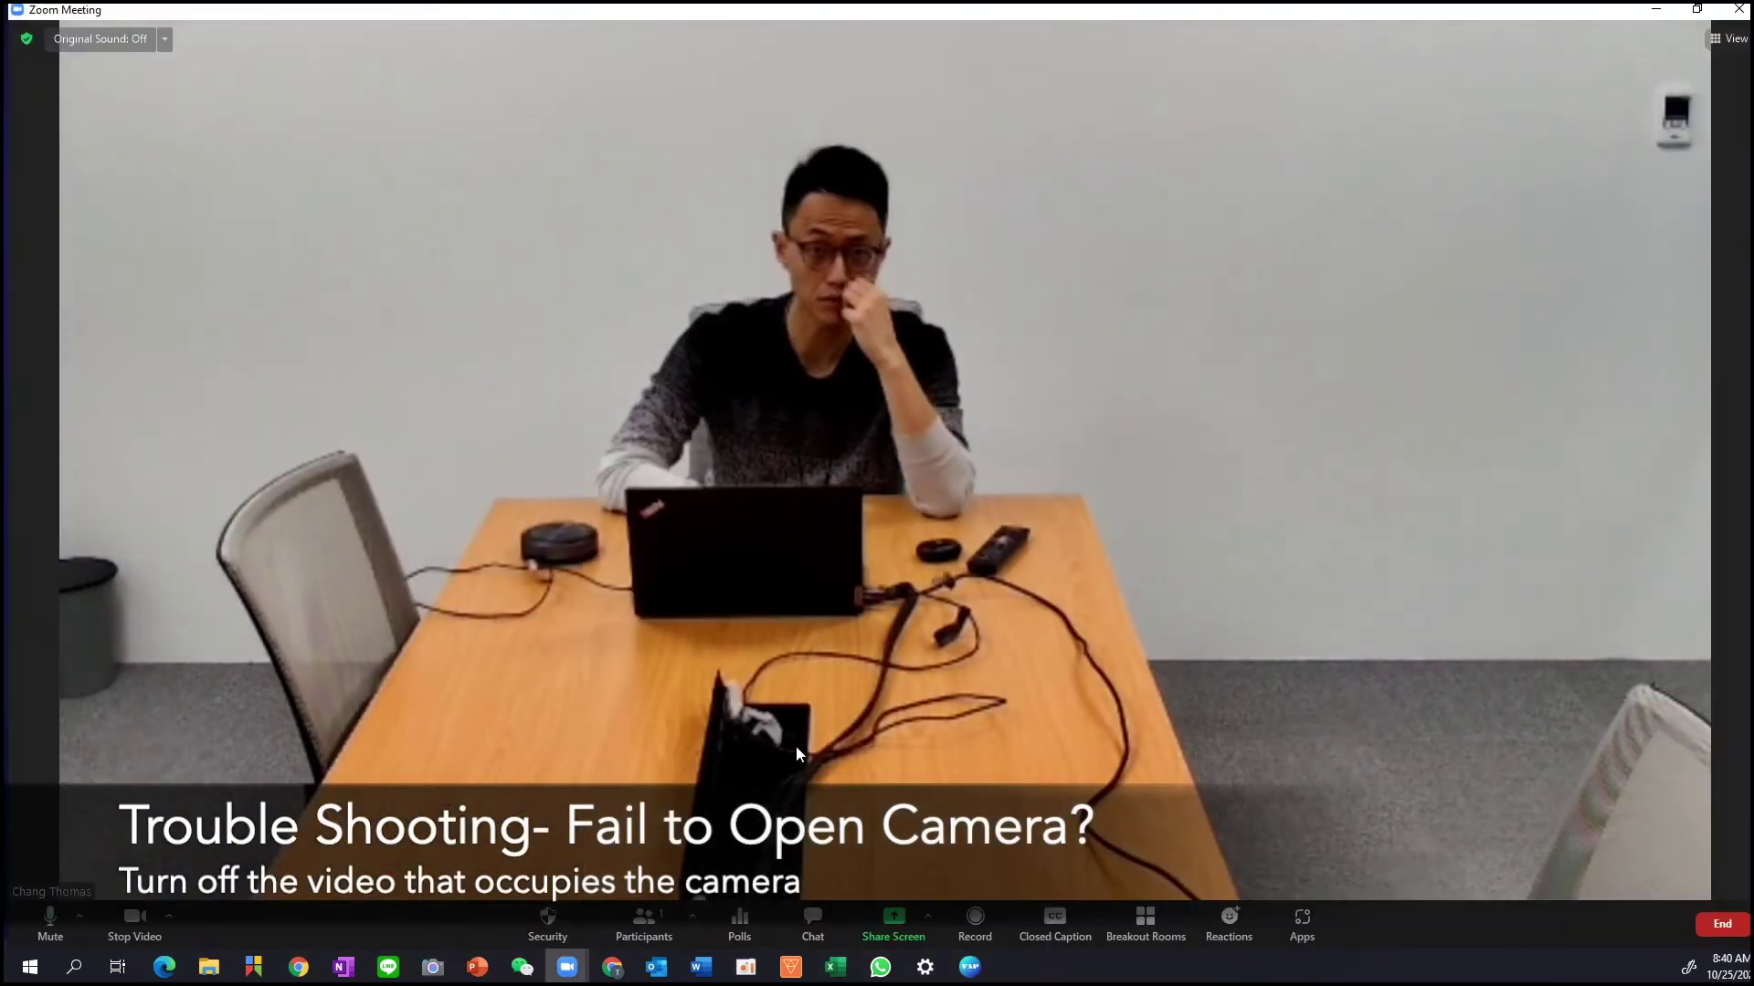
pyautogui.click(168, 916)
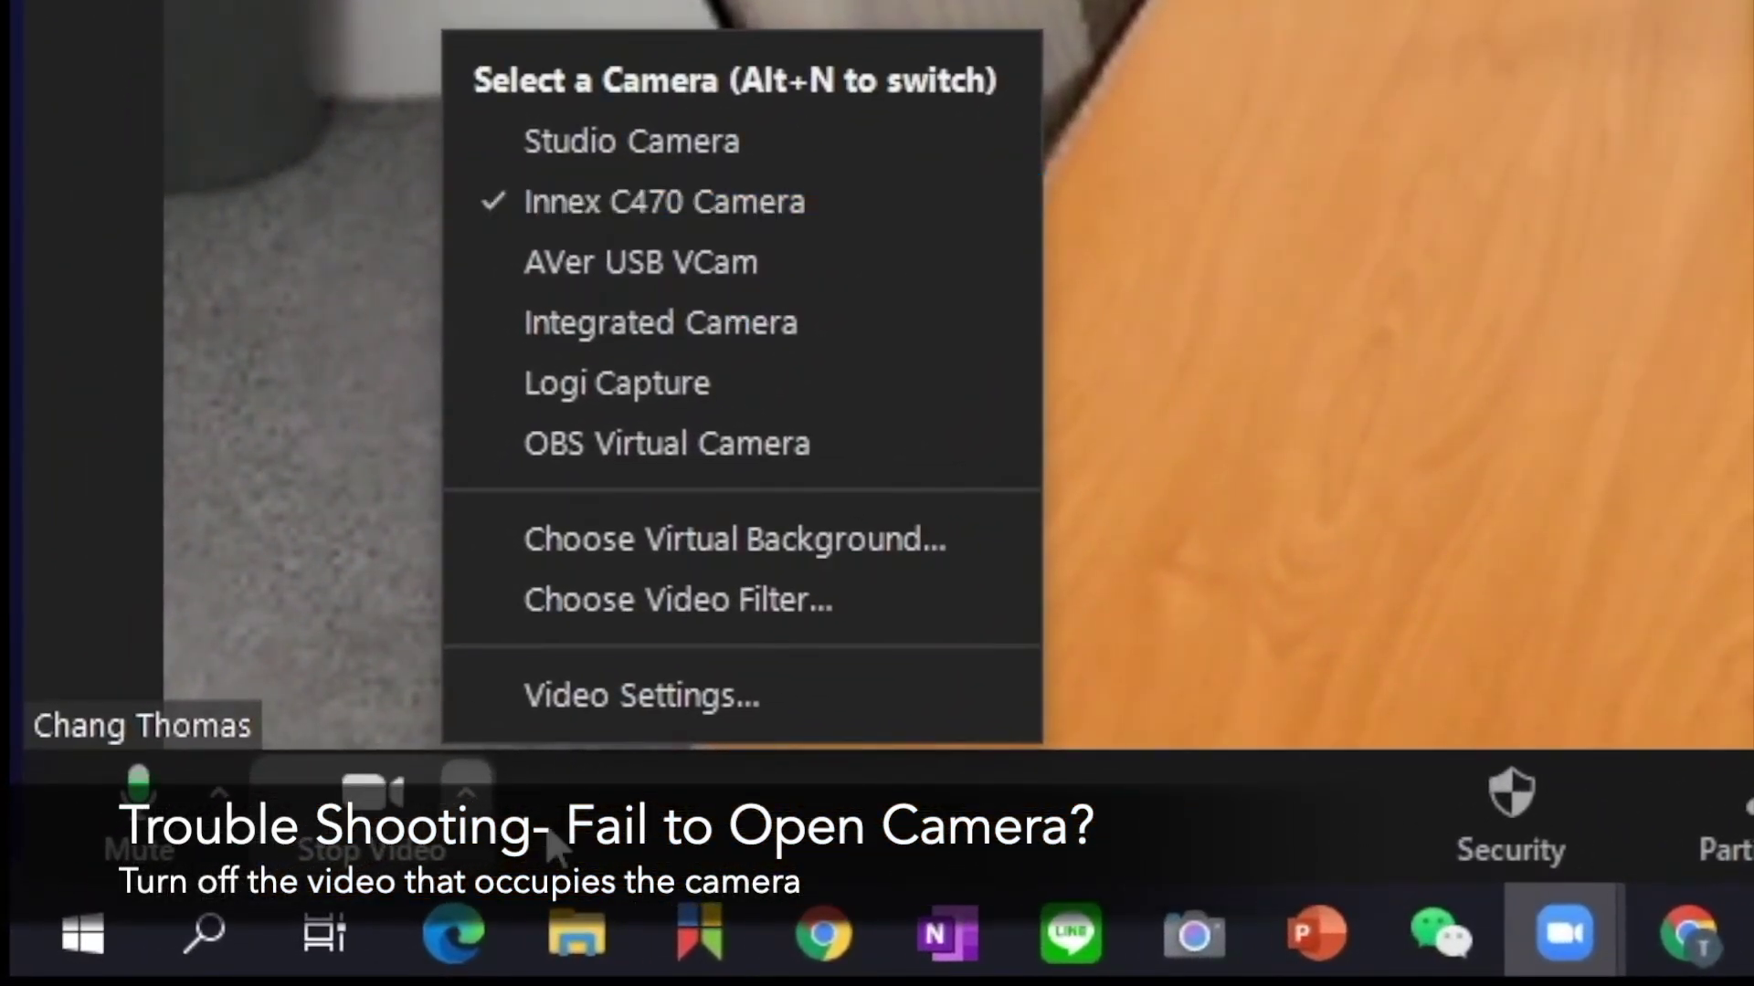
pyautogui.click(368, 793)
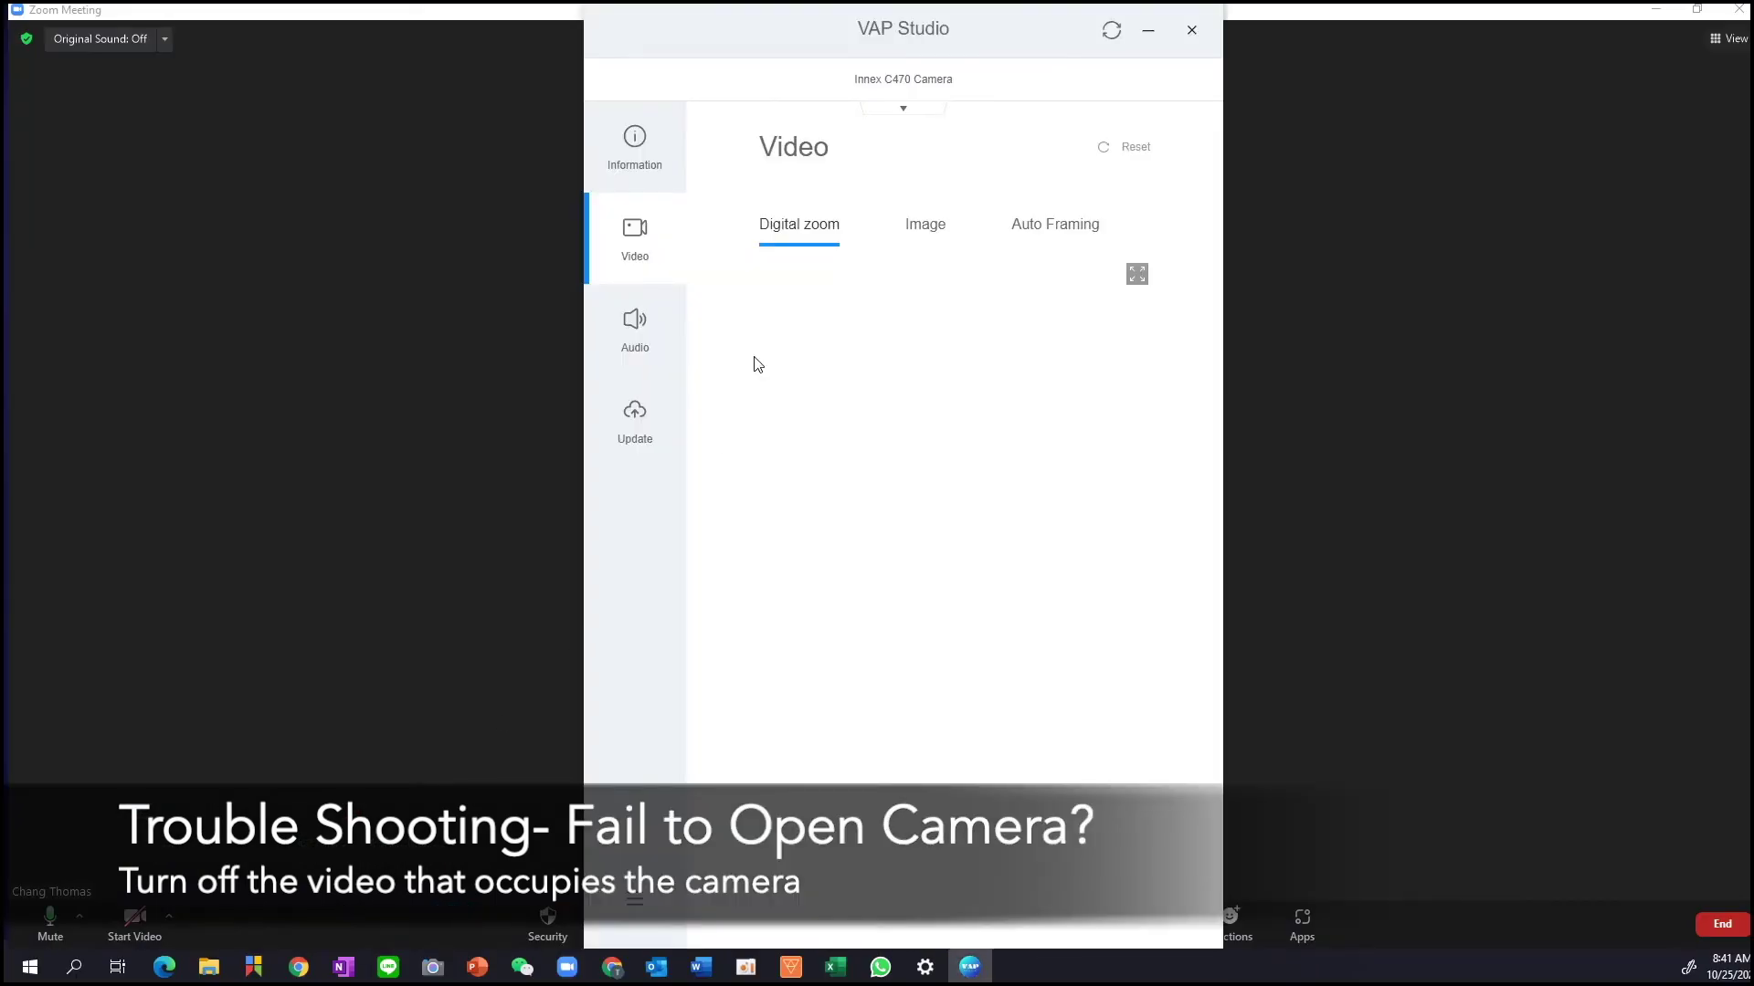
# - Switch back to VAP Studio and check the Auto Framing and Image video settings
pyautogui.click(1033, 228)
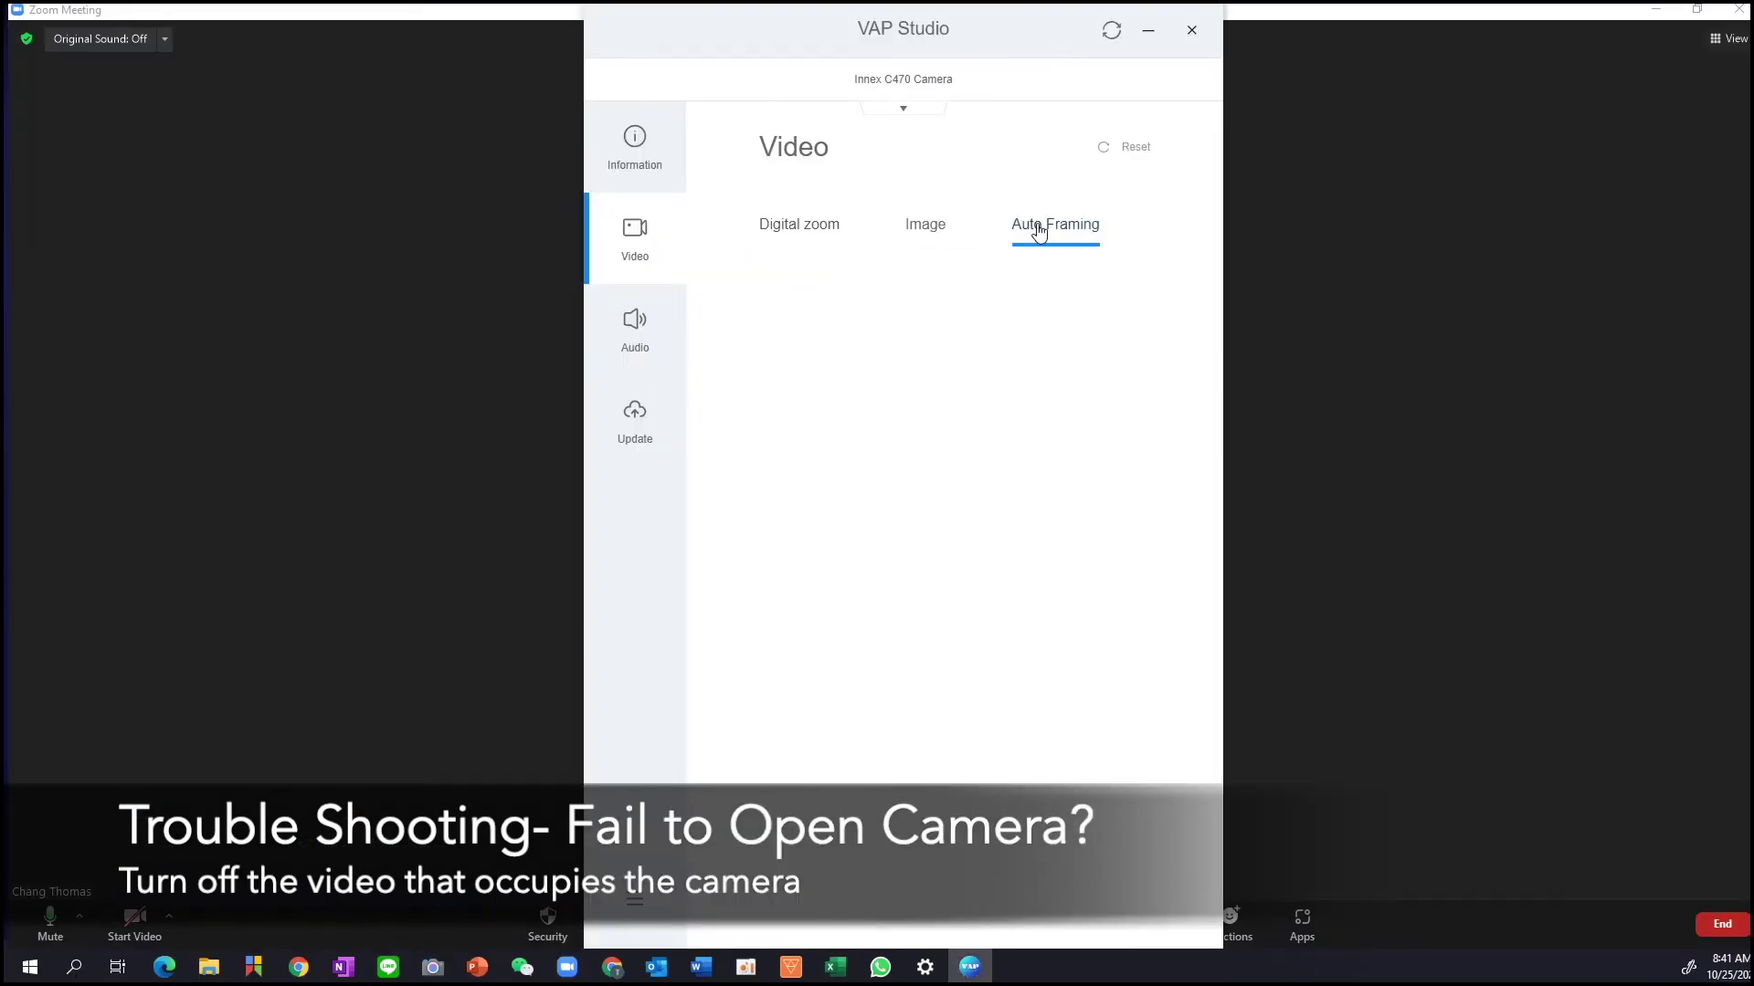
pyautogui.click(930, 241)
pyautogui.click(1041, 243)
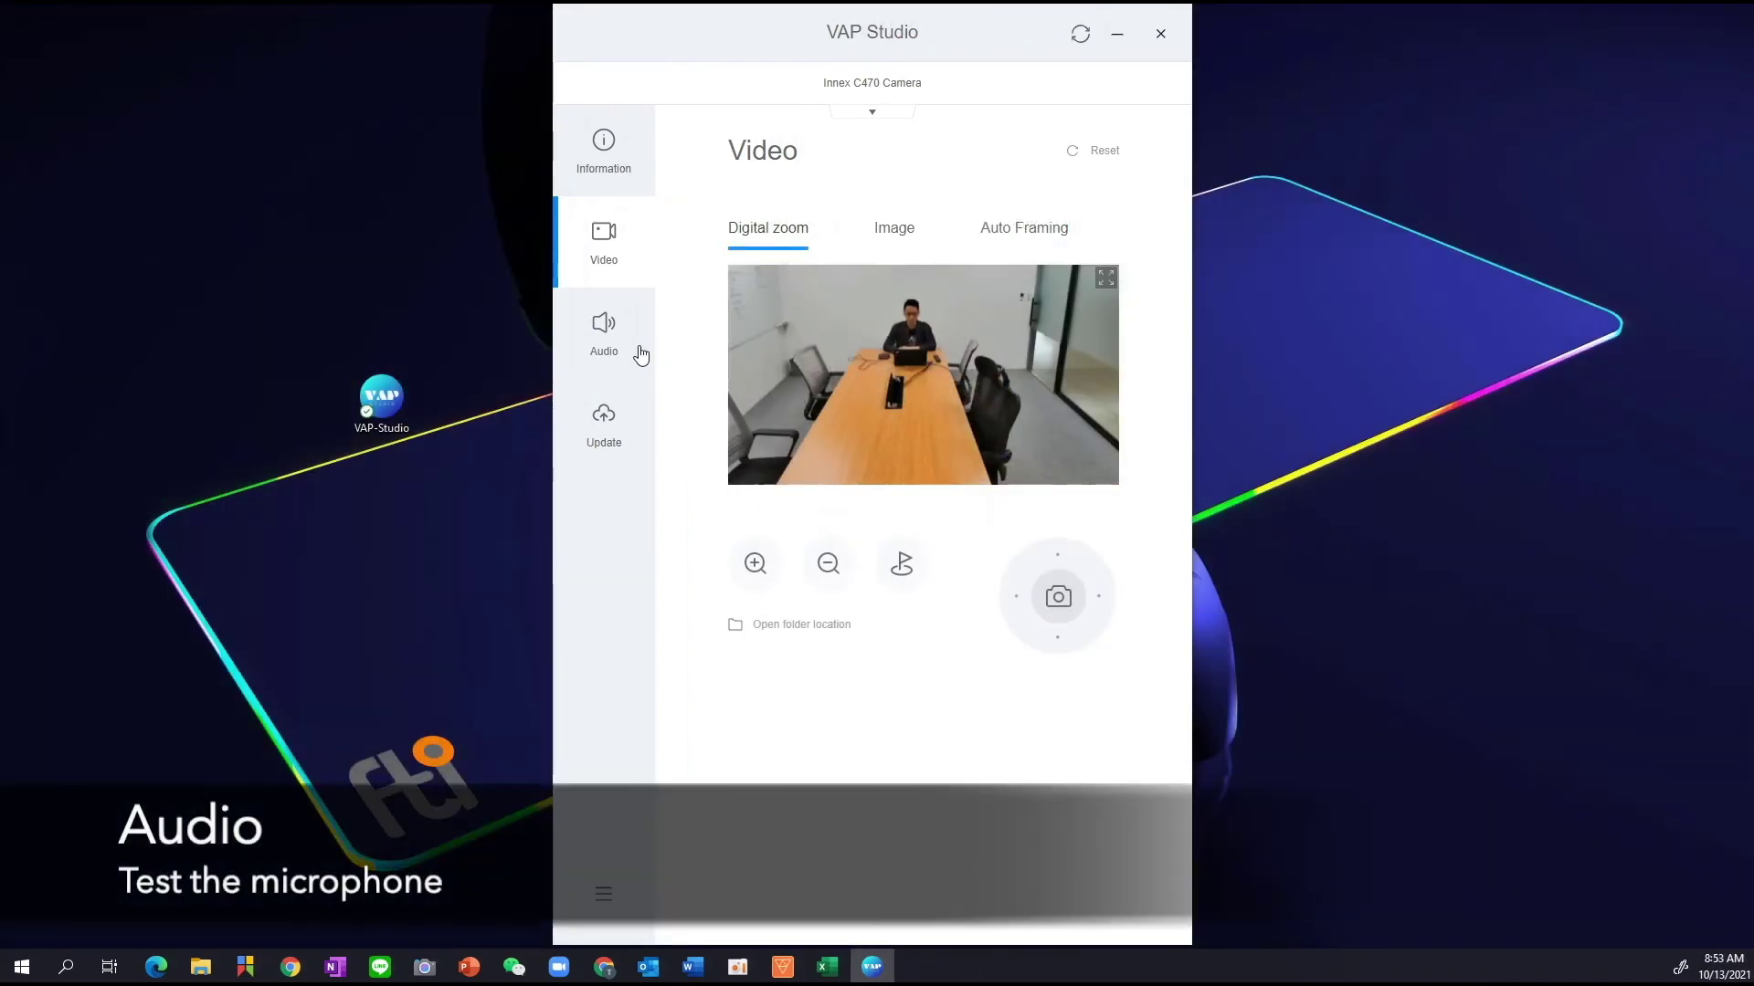
# - Test the microphone in the audio settings and view the online and local firmware update options
pyautogui.click(648, 358)
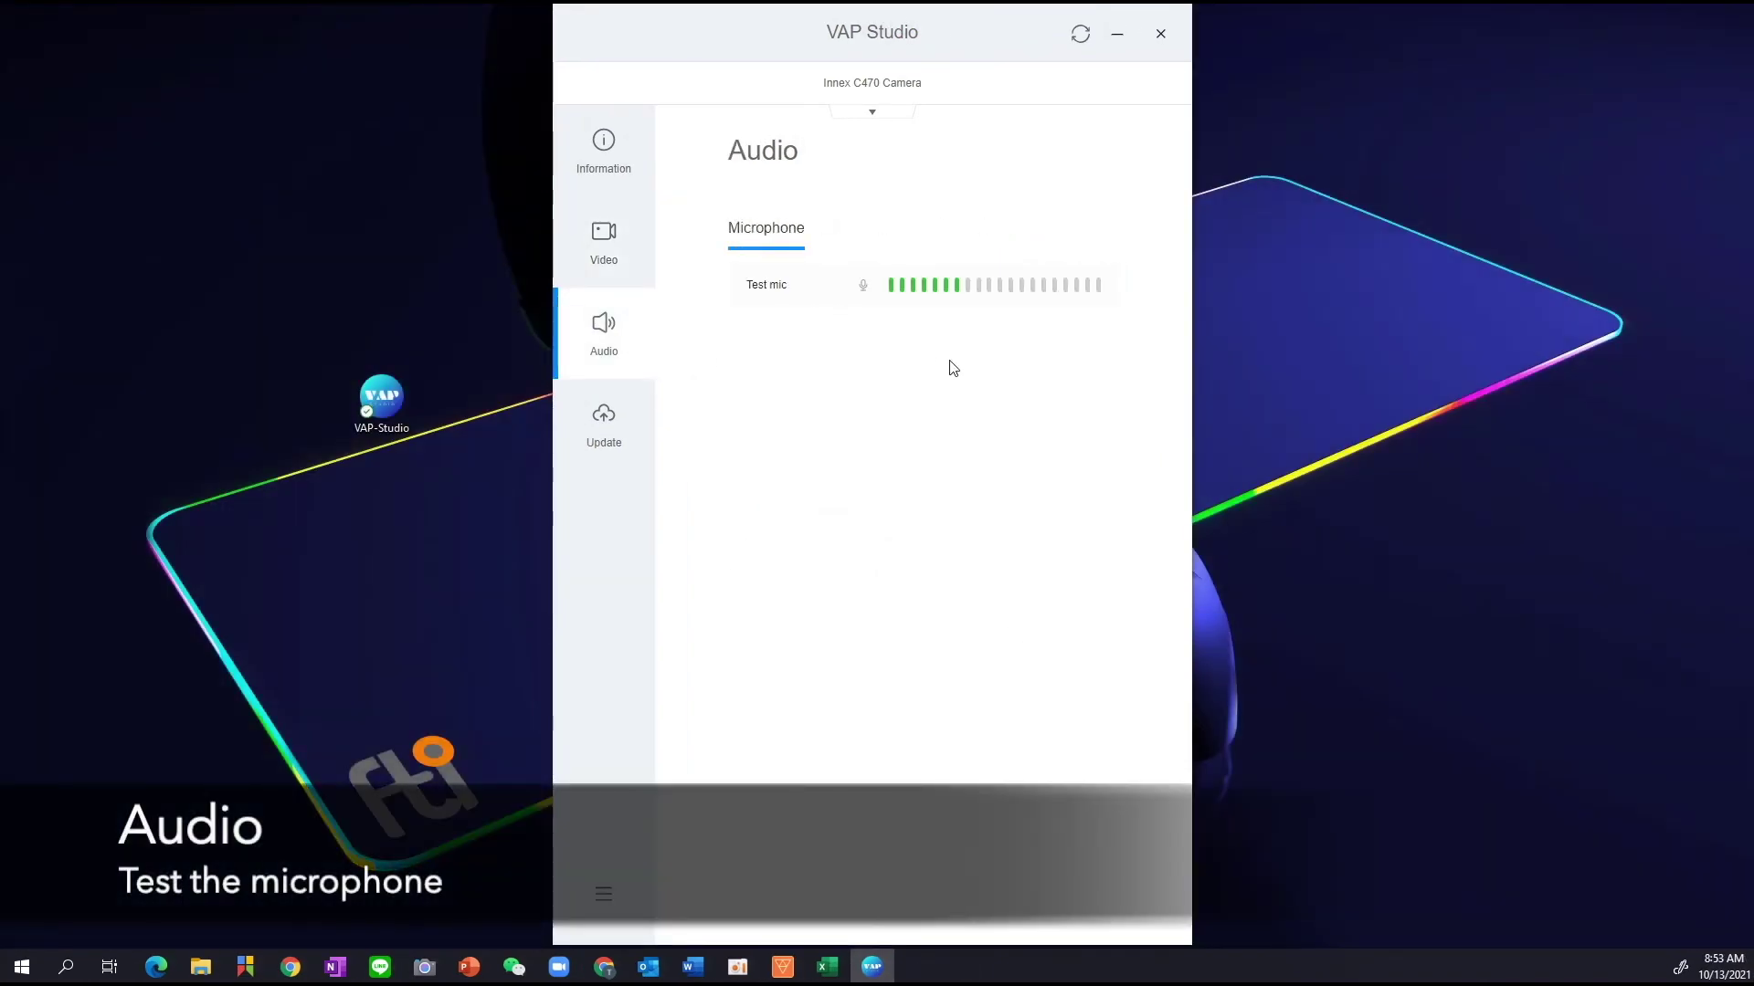
pyautogui.click(614, 444)
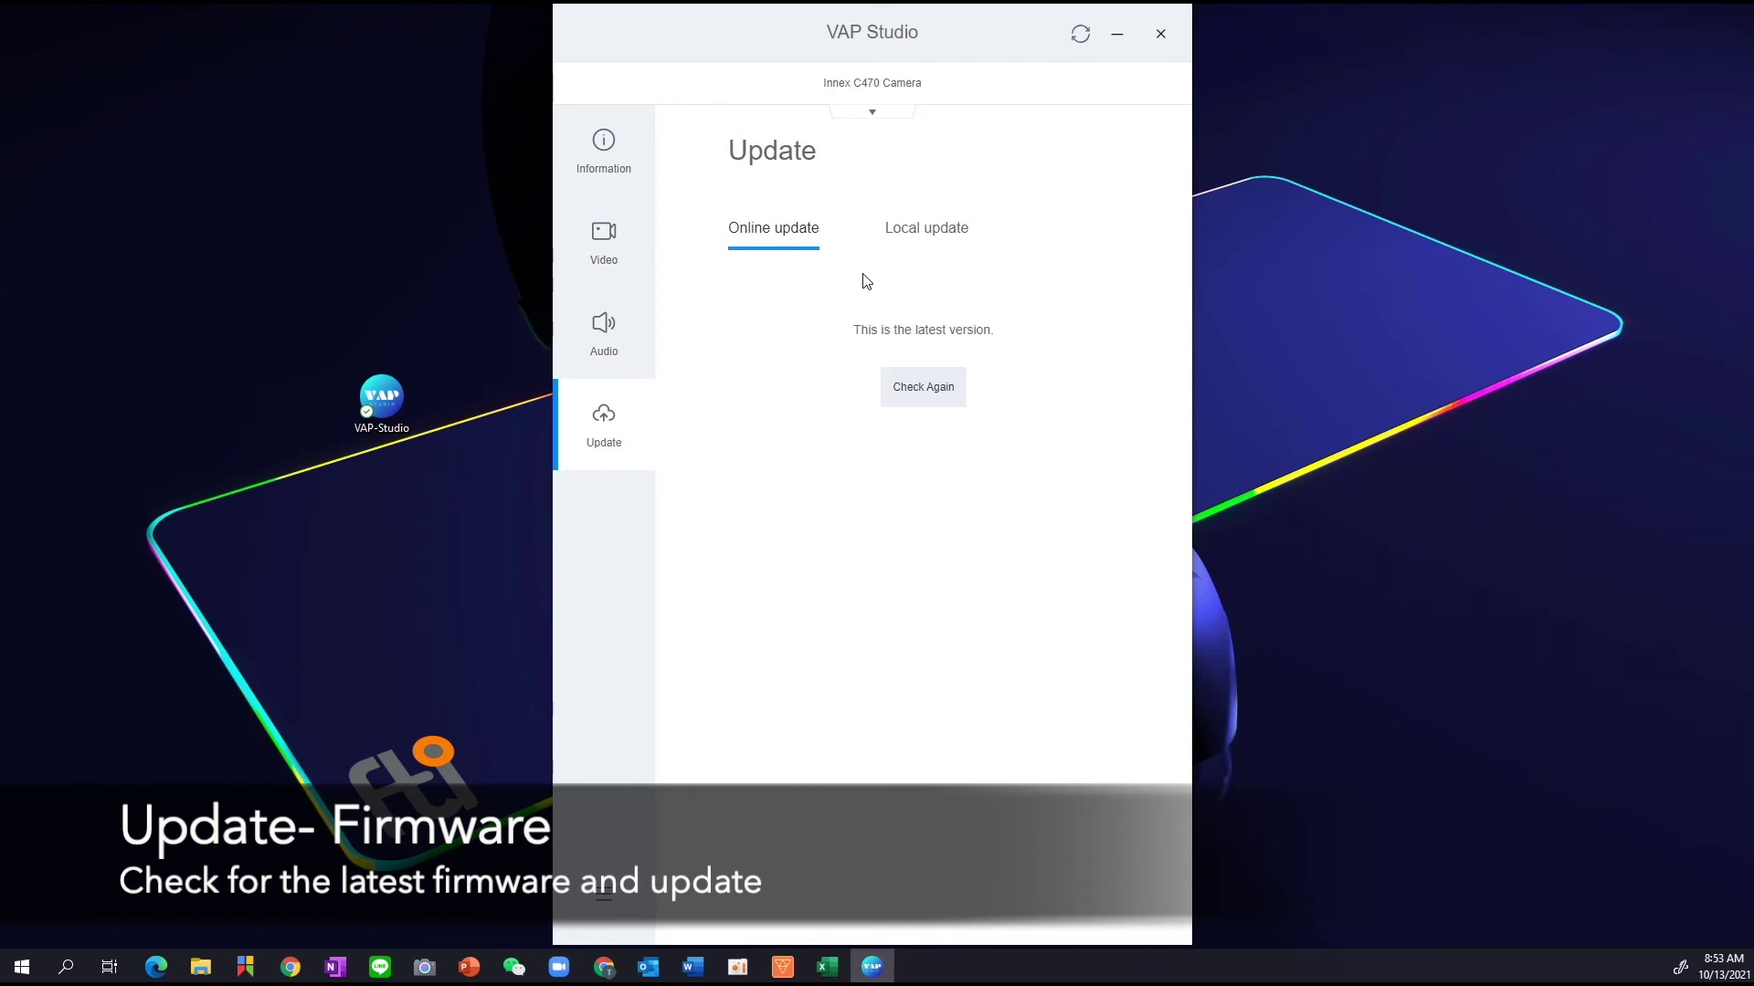
pyautogui.click(928, 236)
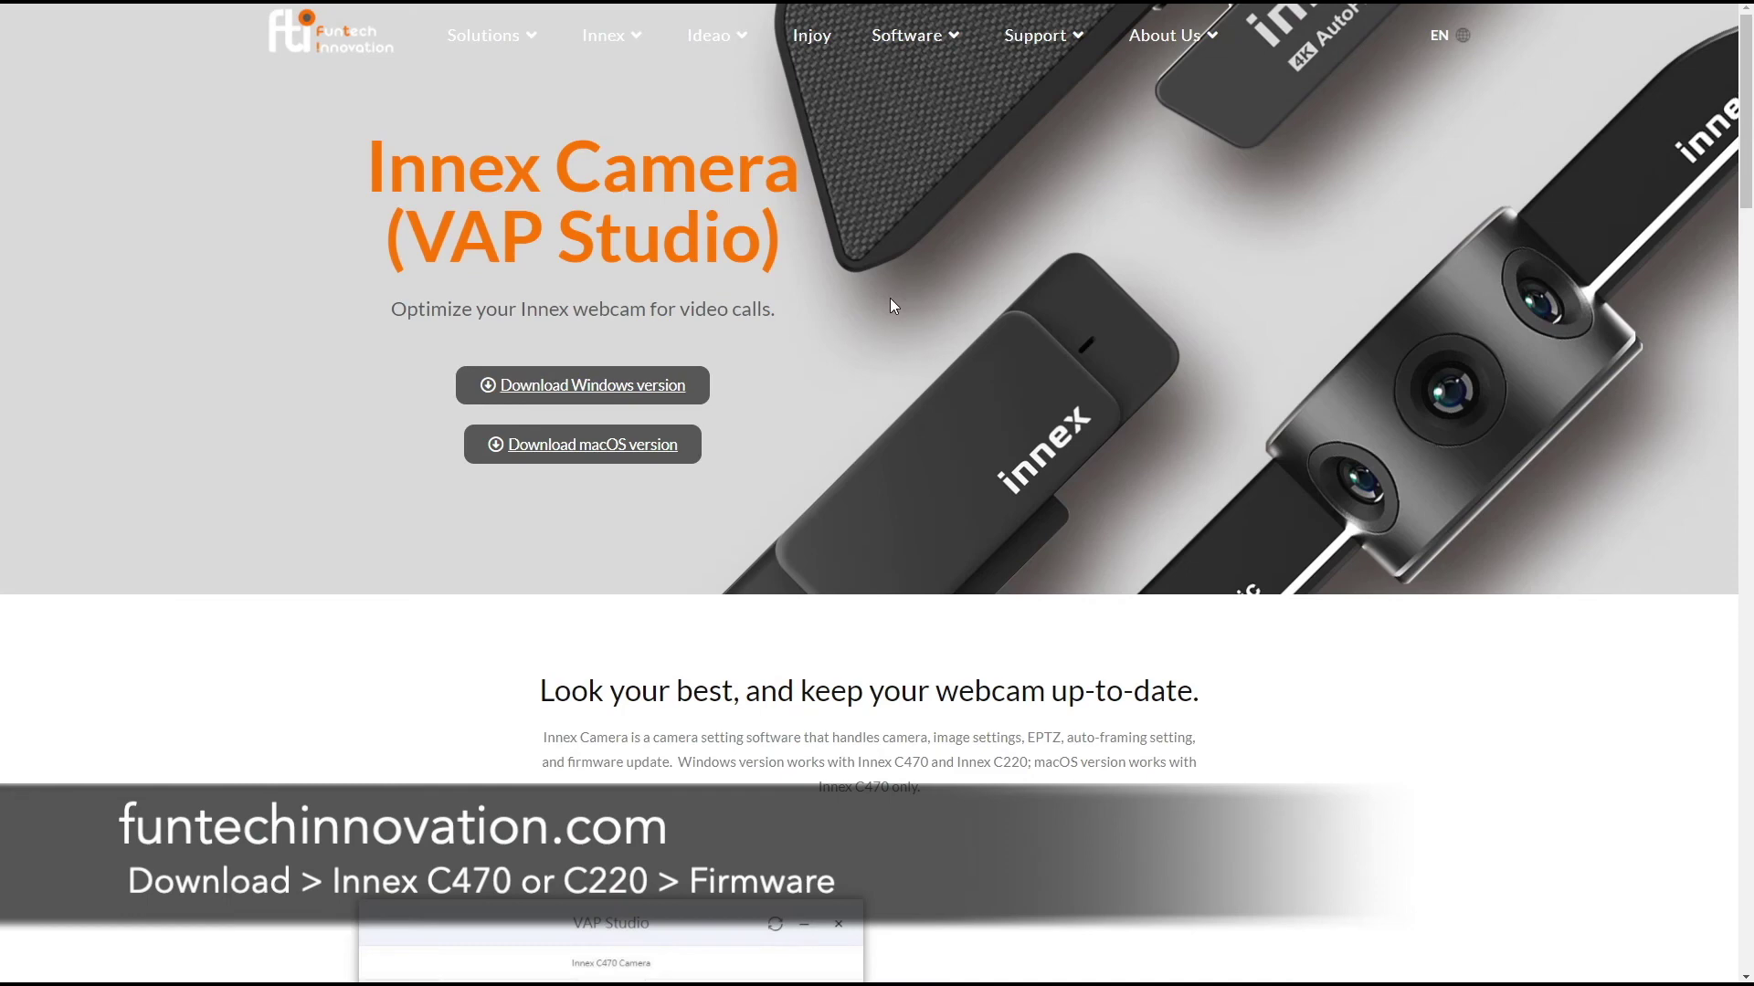
pyautogui.moveTo(1034, 41)
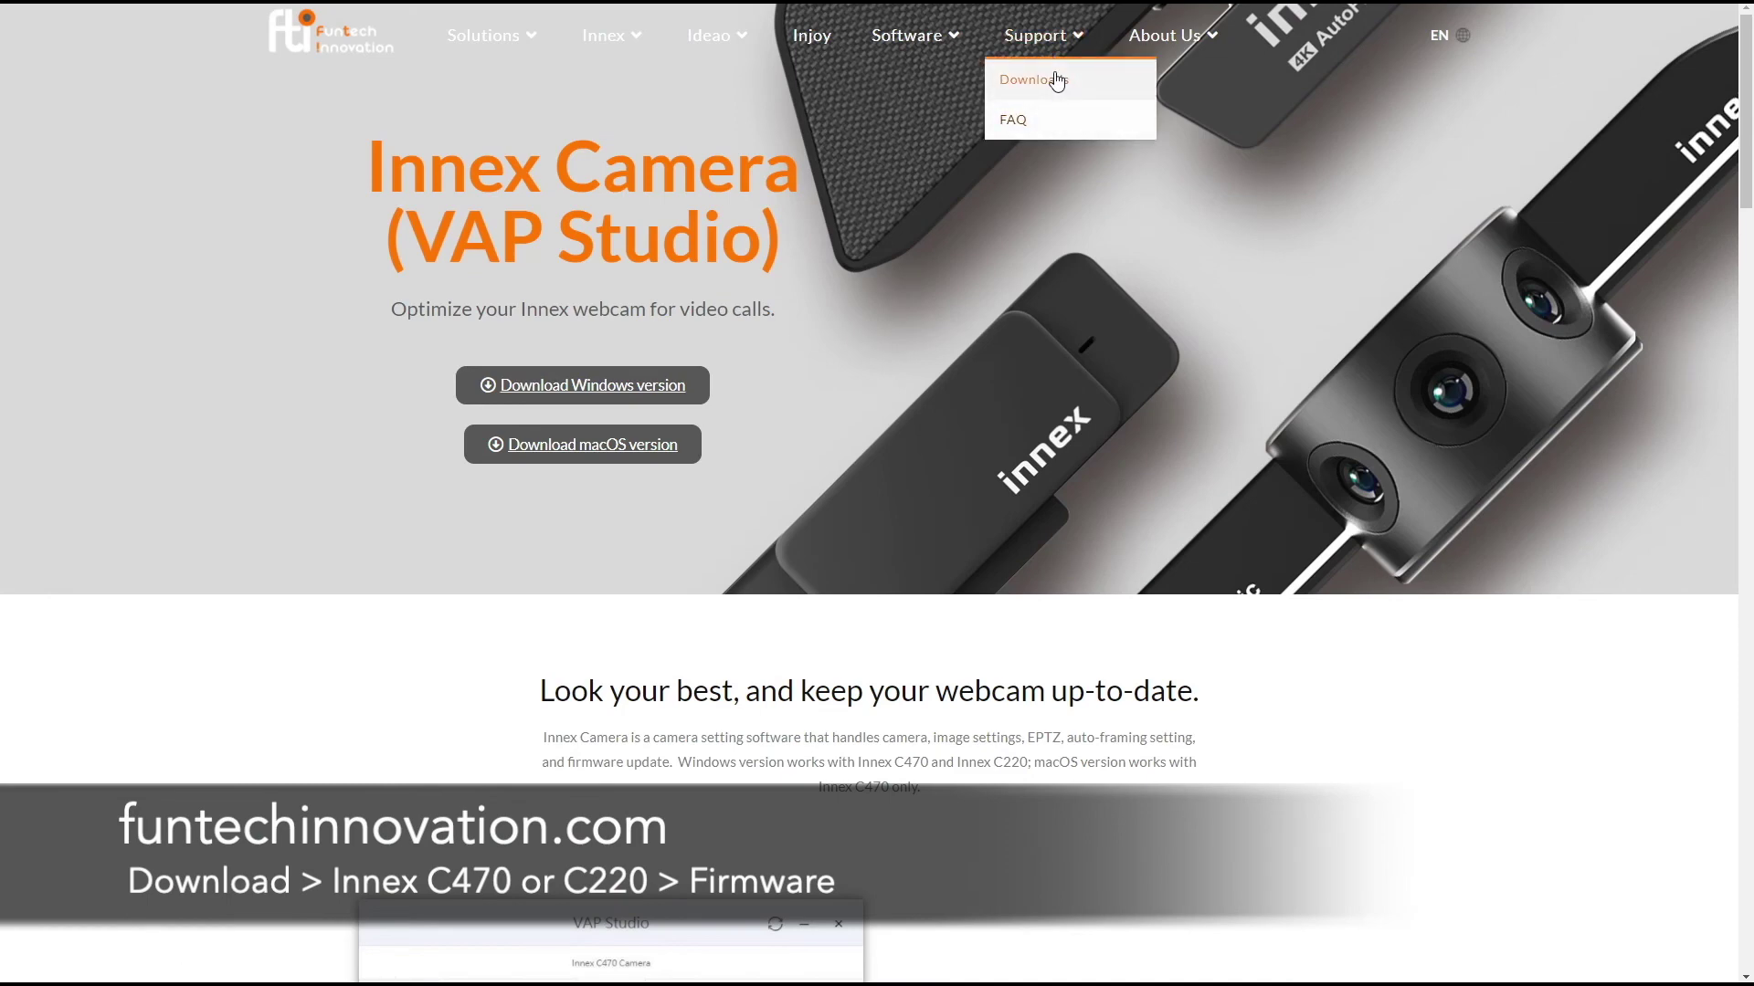
pyautogui.click(1055, 80)
pyautogui.scroll(-2, 1068, 331)
pyautogui.scroll(-2, 1069, 330)
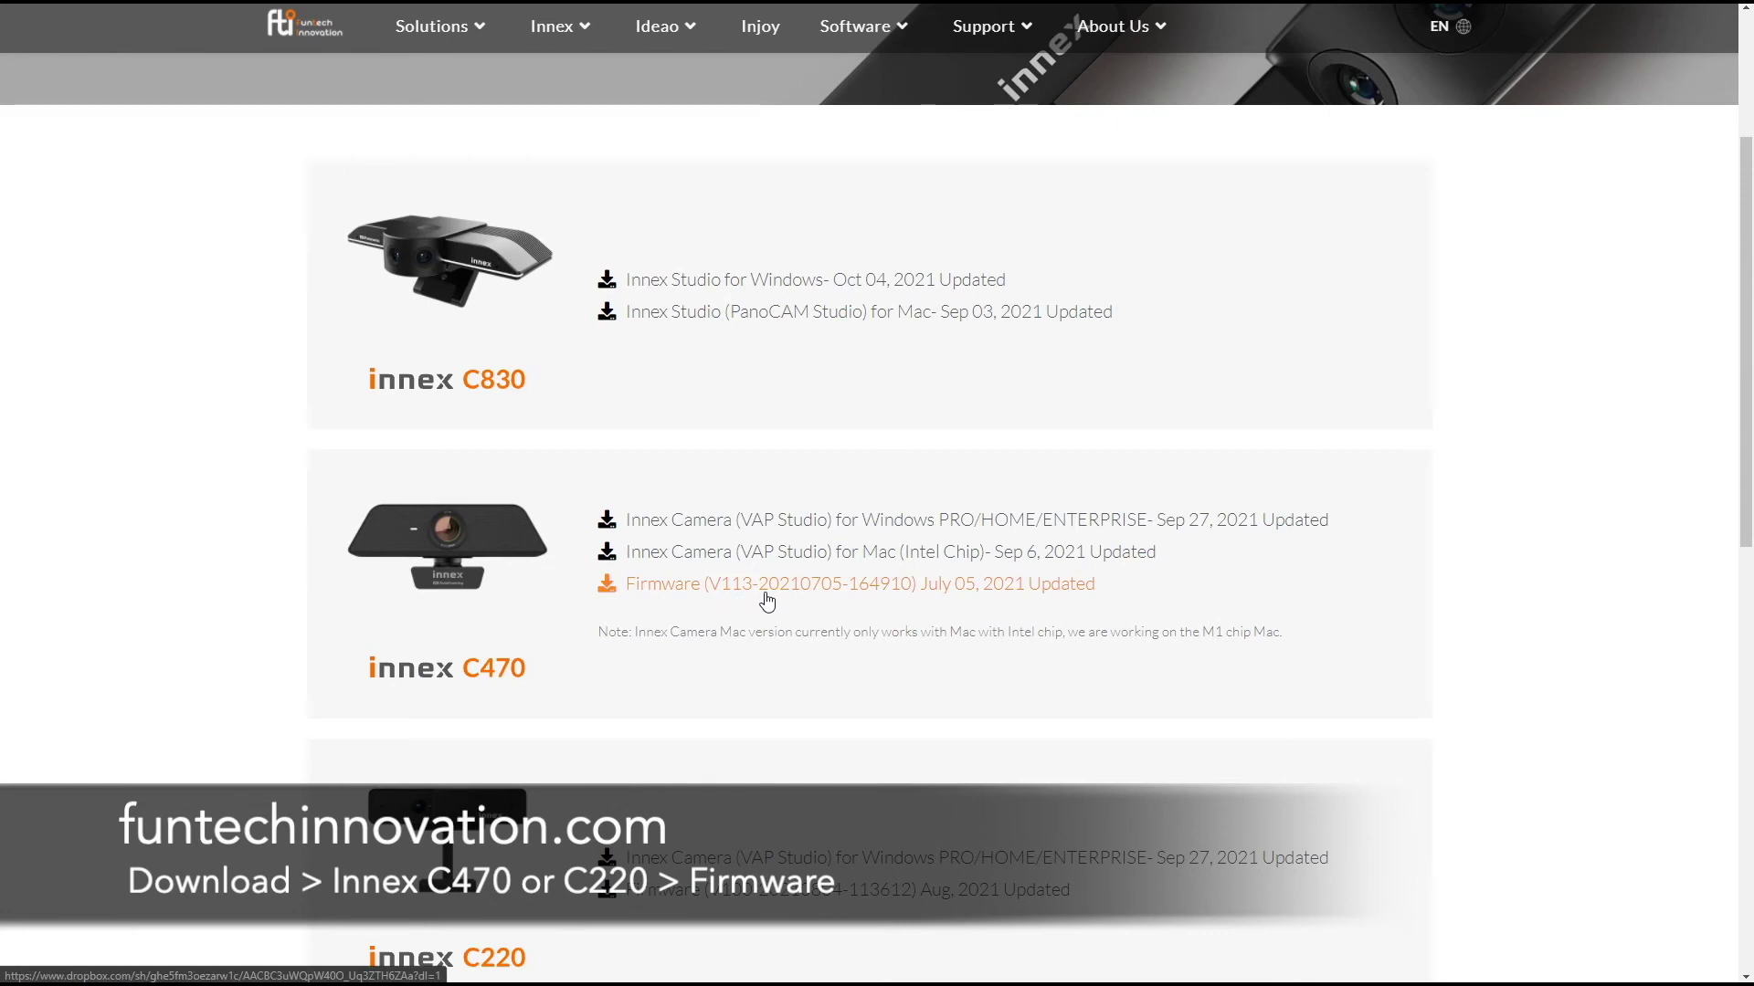
pyautogui.click(894, 602)
pyautogui.hotkey('alt', 'Tab')
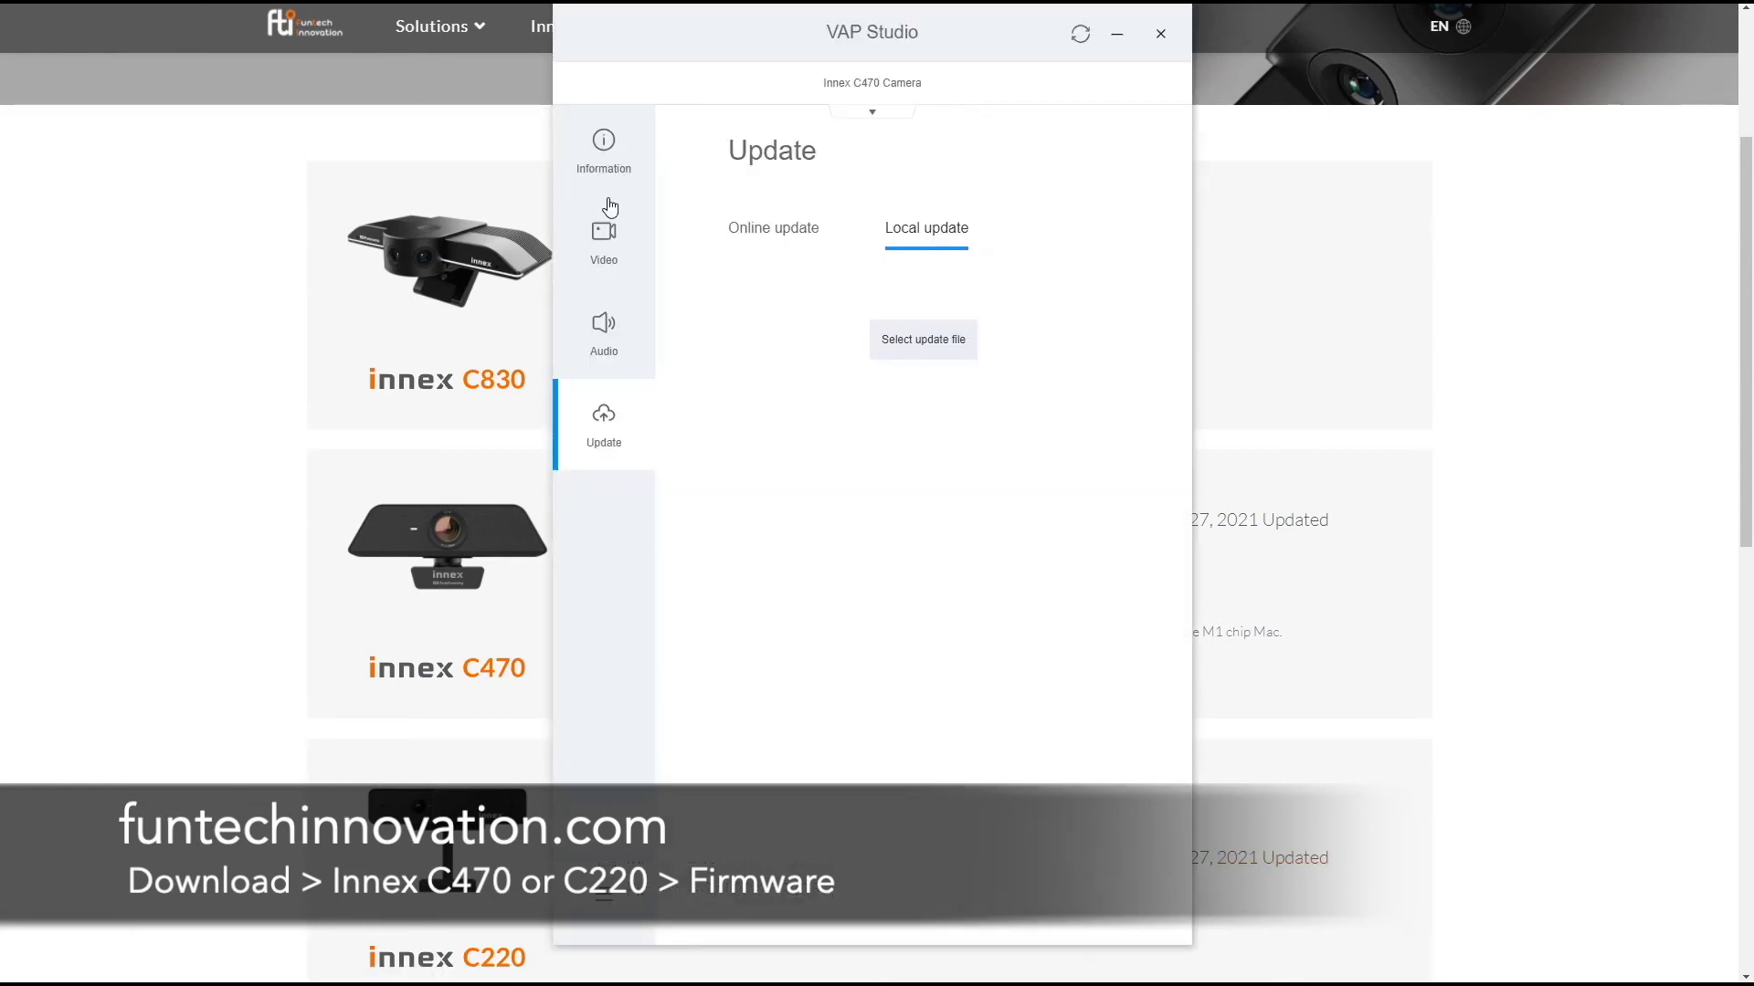
pyautogui.click(903, 345)
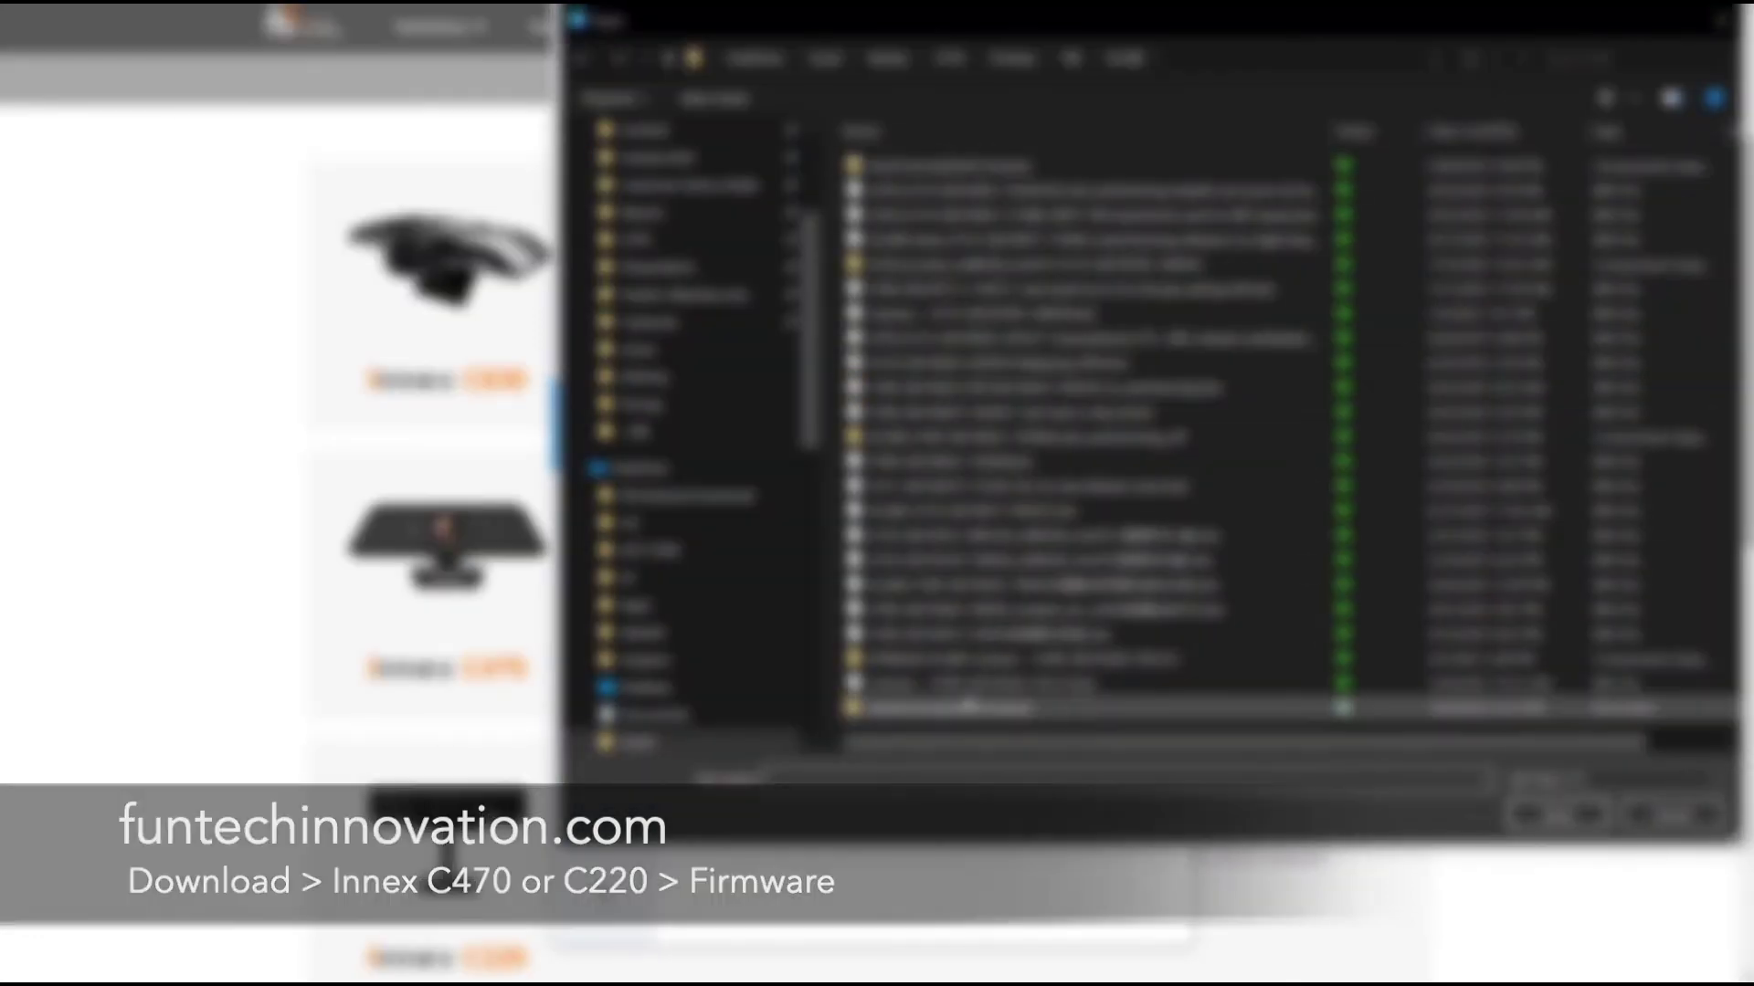
pyautogui.click(1685, 817)
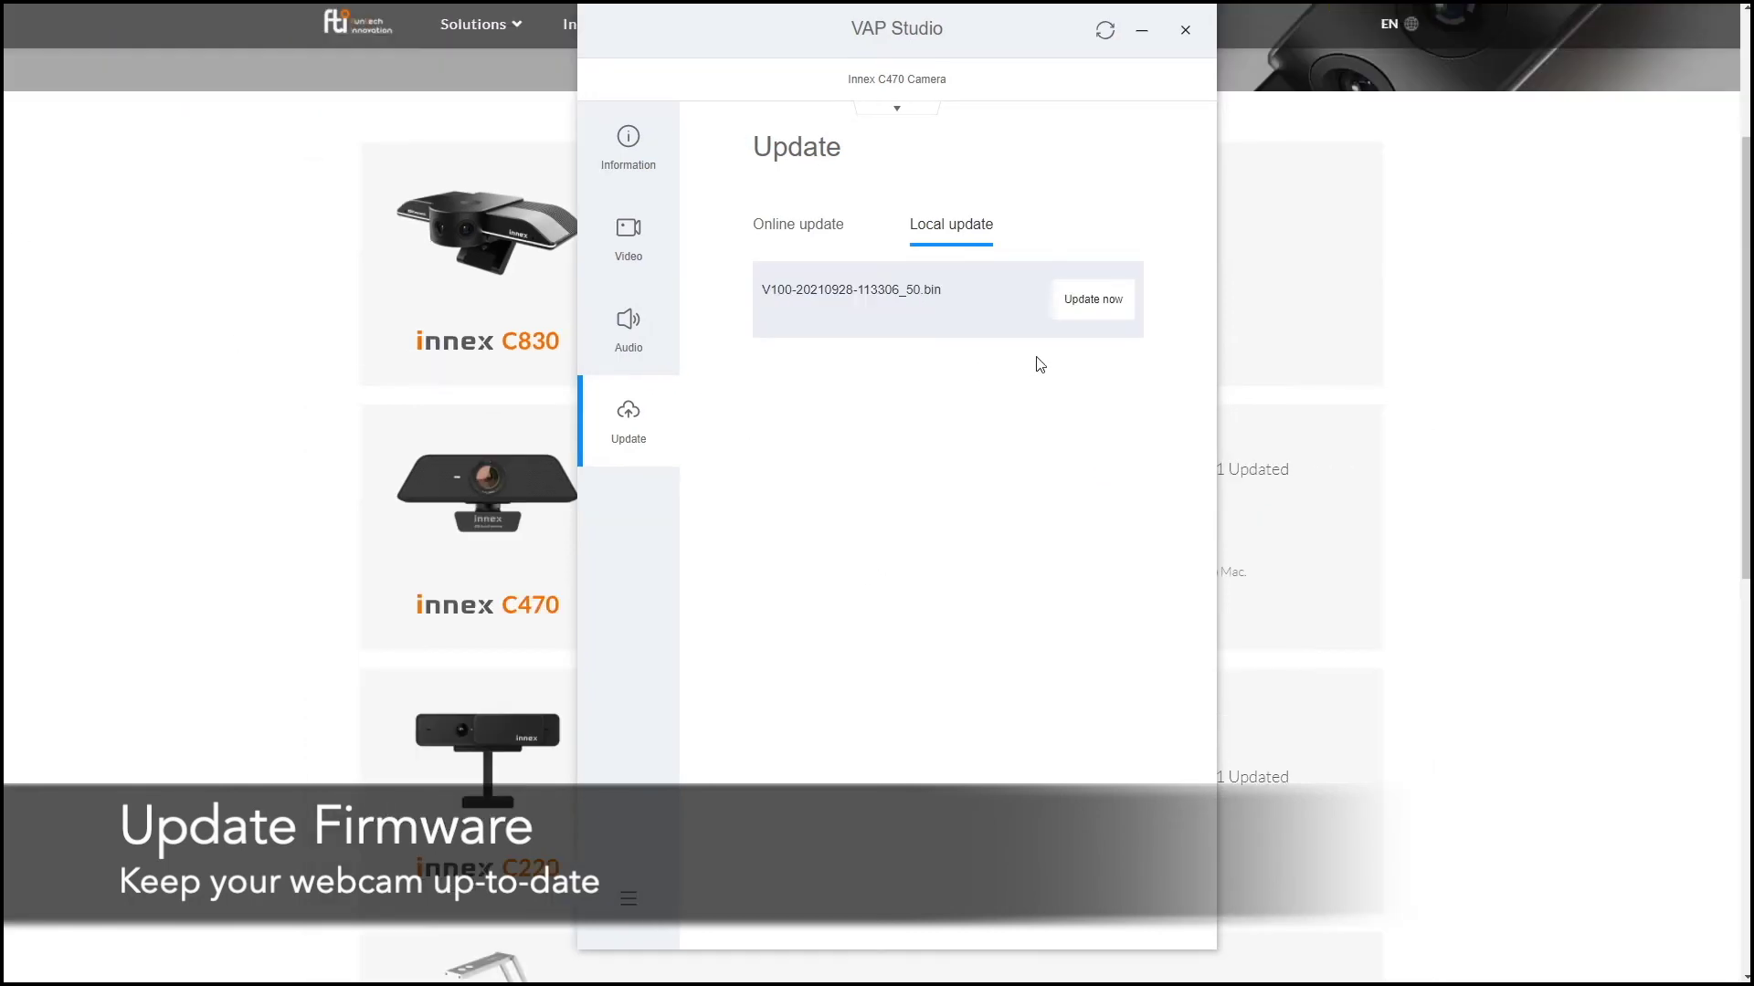
pyautogui.click(1093, 303)
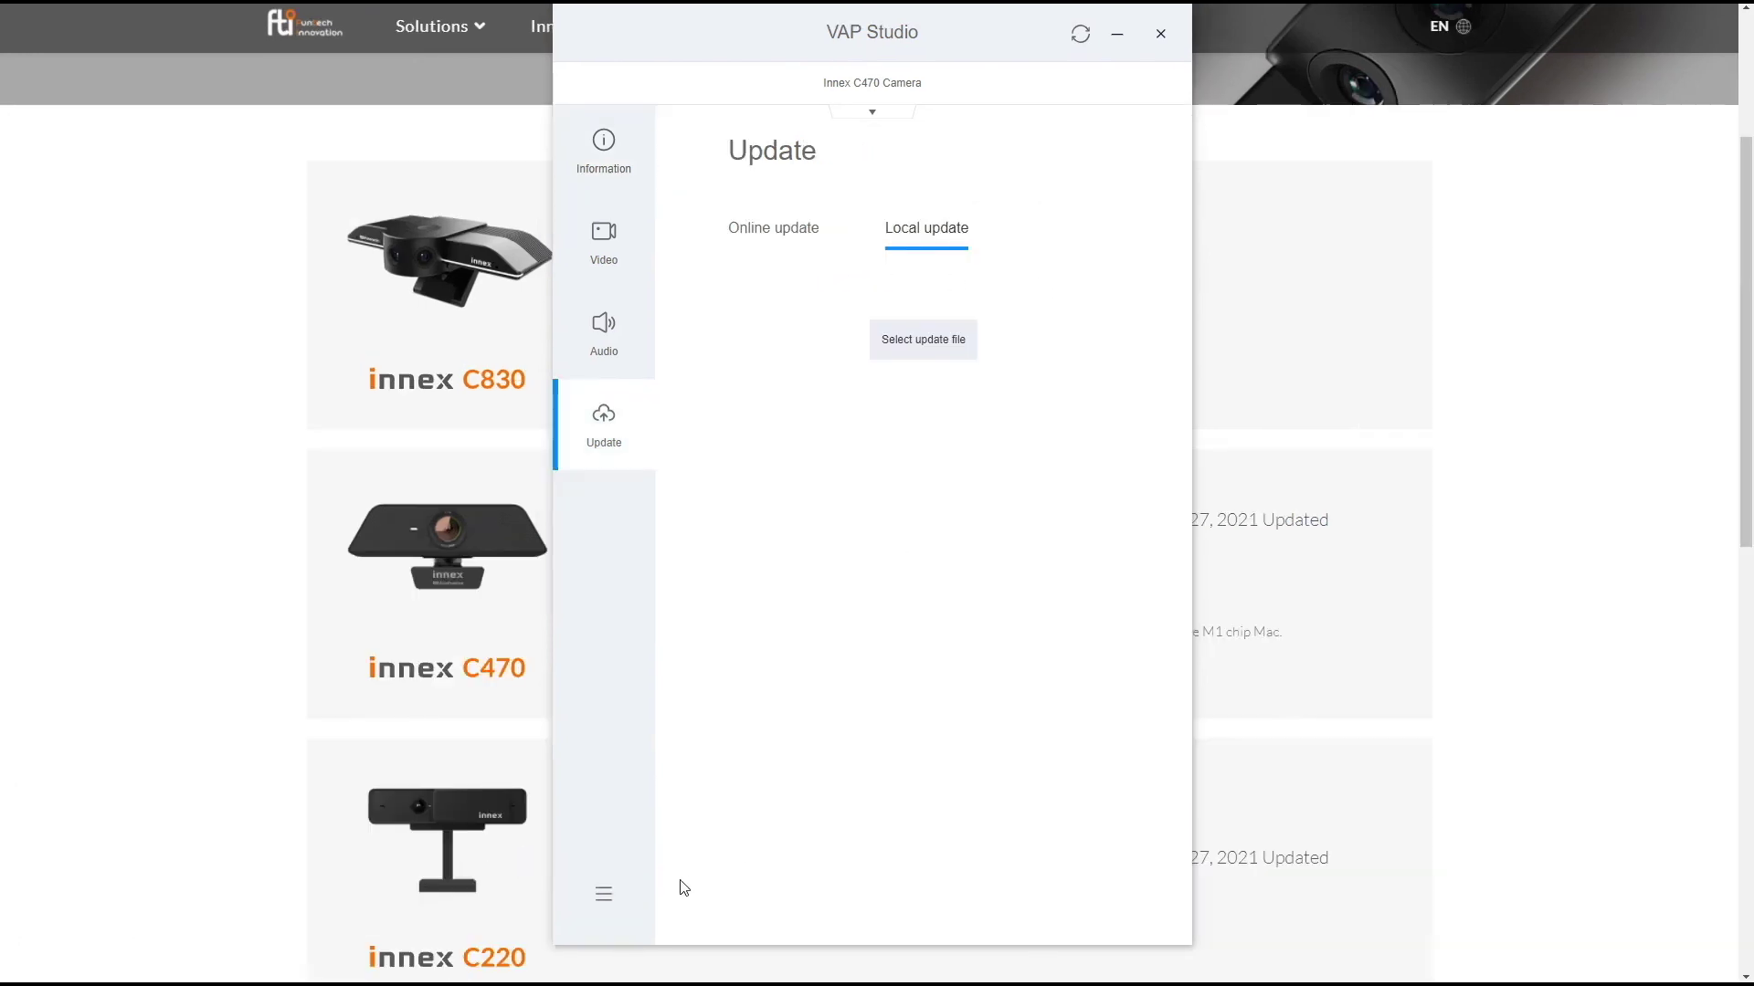
# - View the available interface languages in the general settings, keeping the current language
pyautogui.click(604, 896)
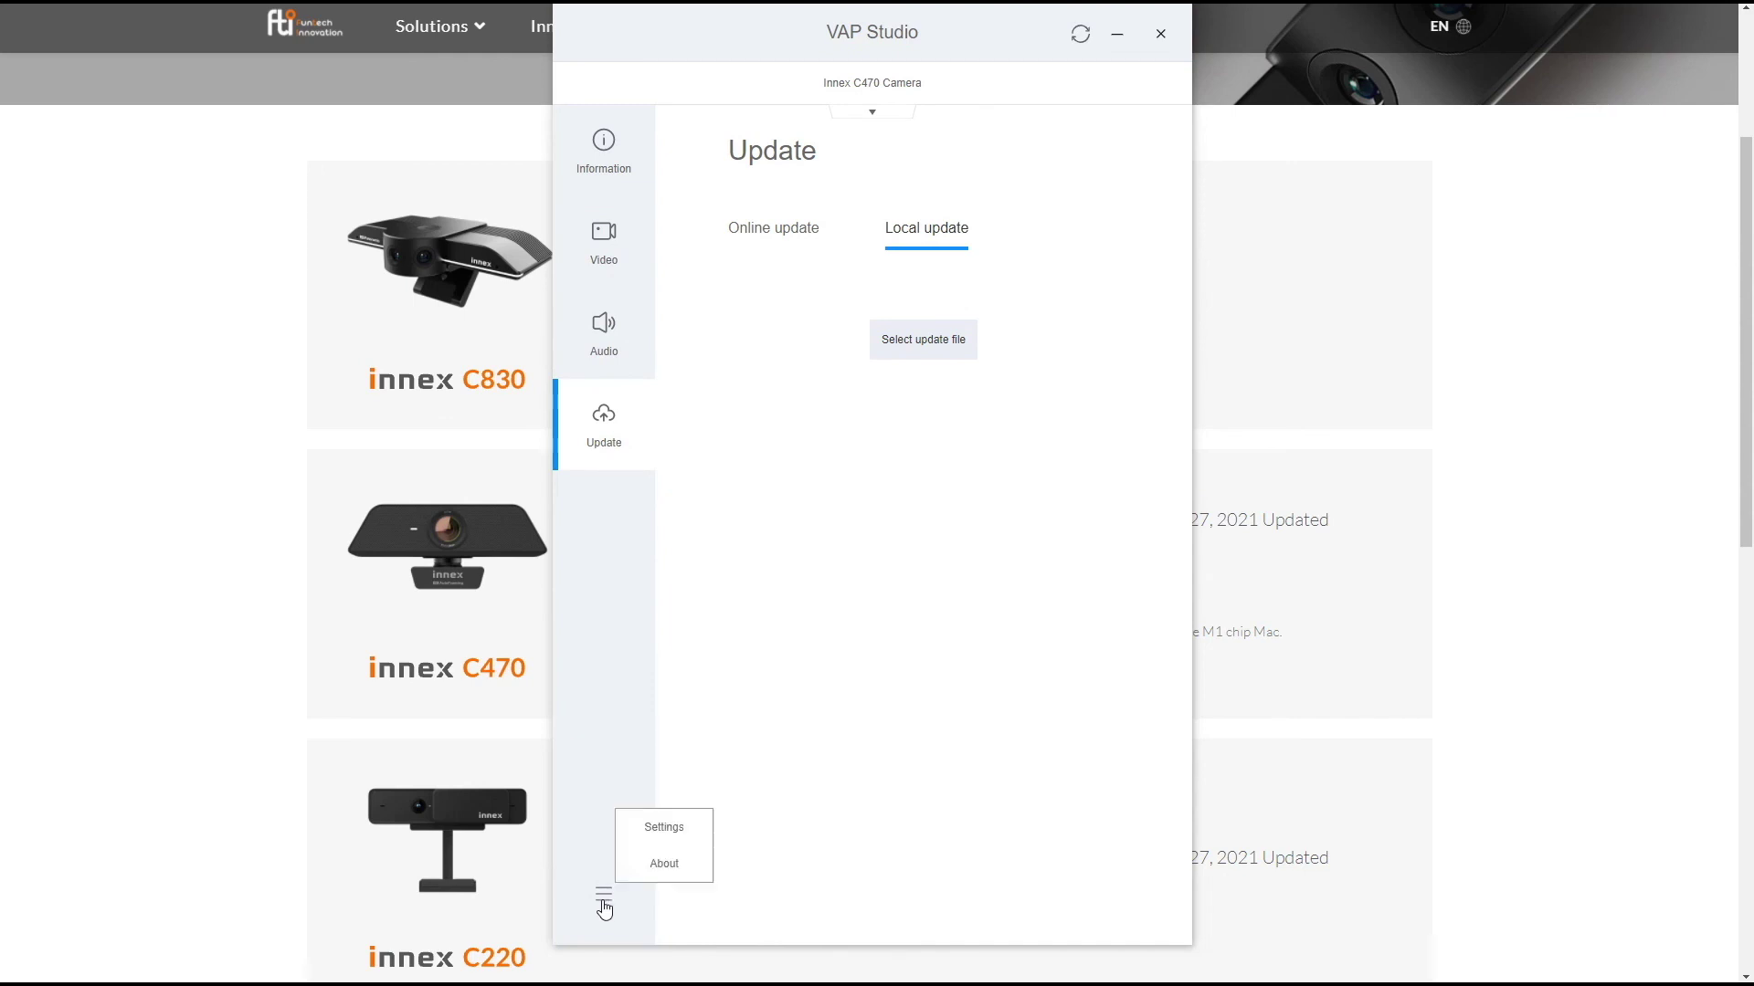
pyautogui.click(661, 838)
pyautogui.click(996, 375)
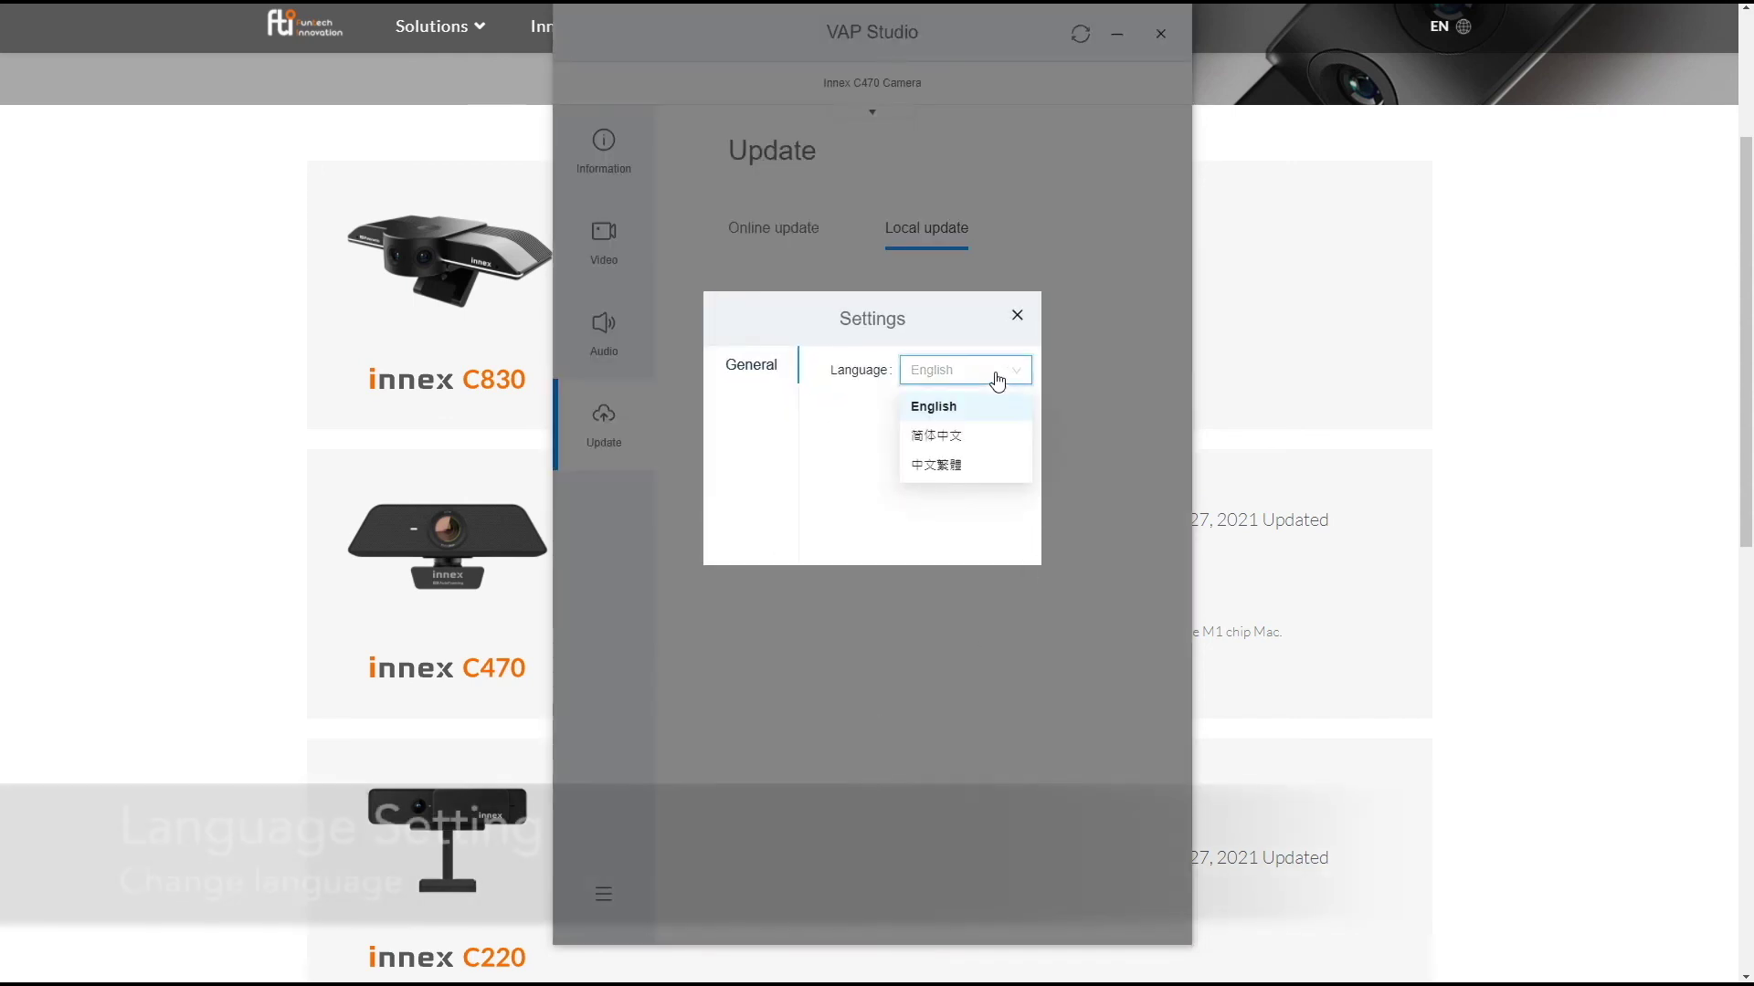
pyautogui.click(1059, 340)
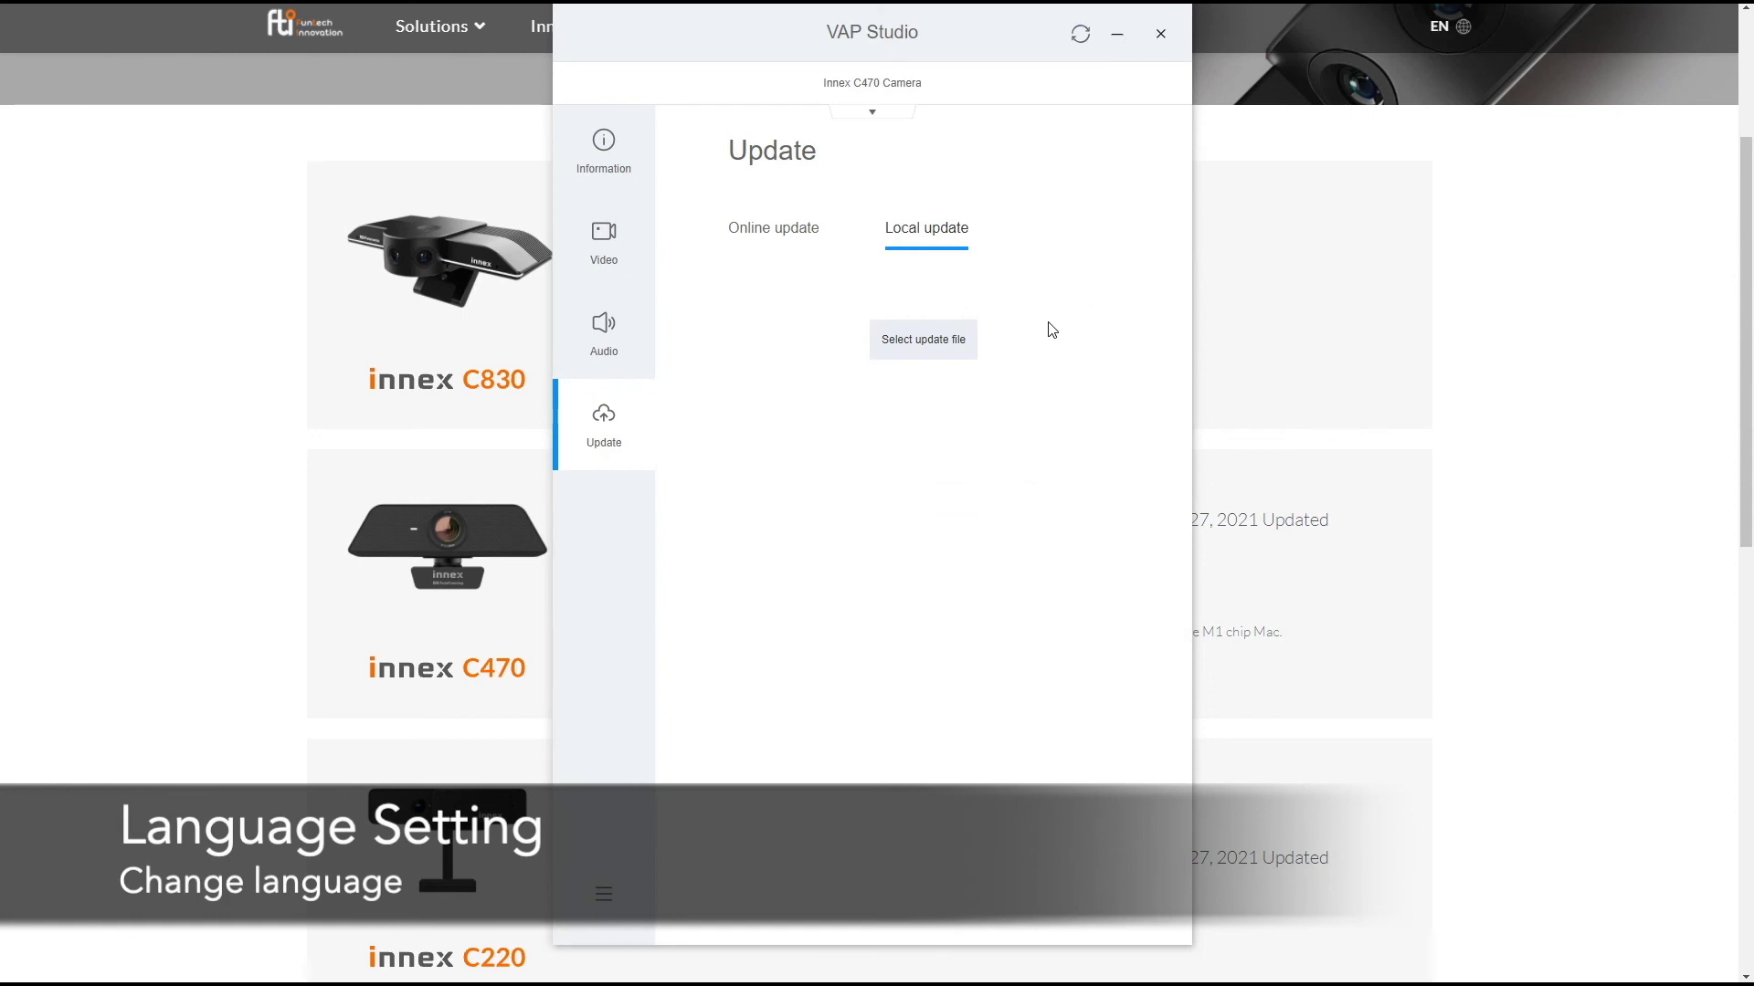
# - Check the software version in the About information and return to the camera's digital zoom view
pyautogui.click(603, 895)
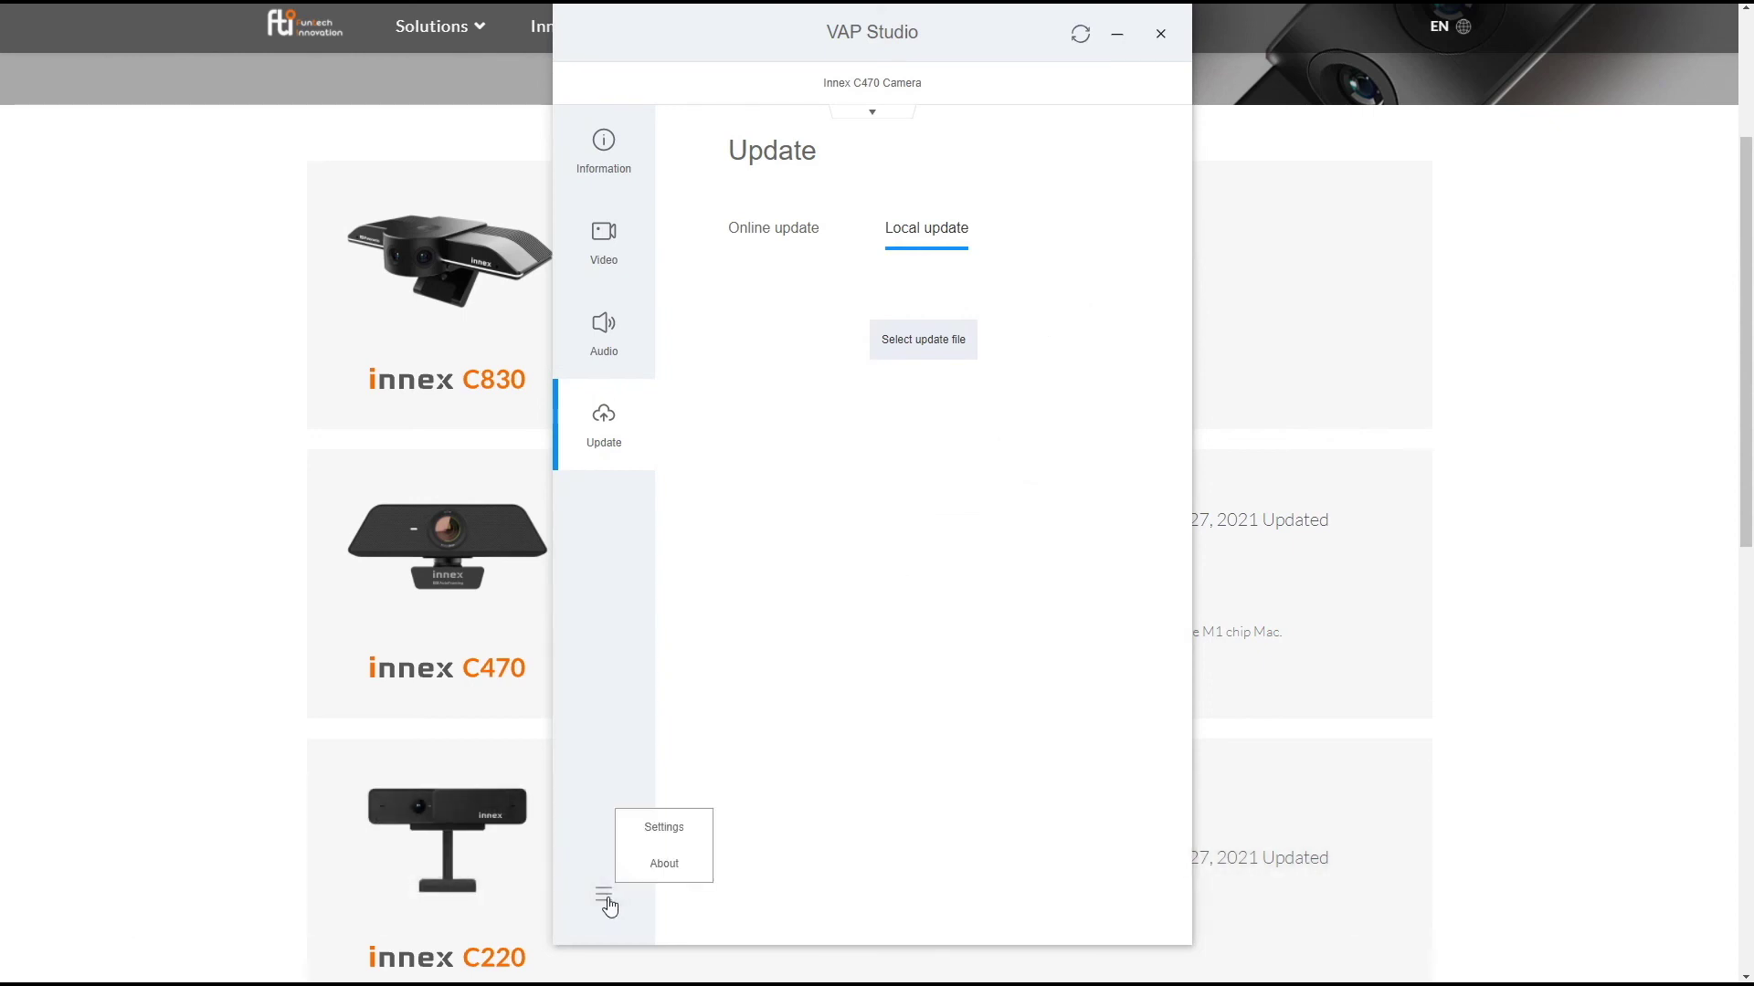
pyautogui.click(656, 858)
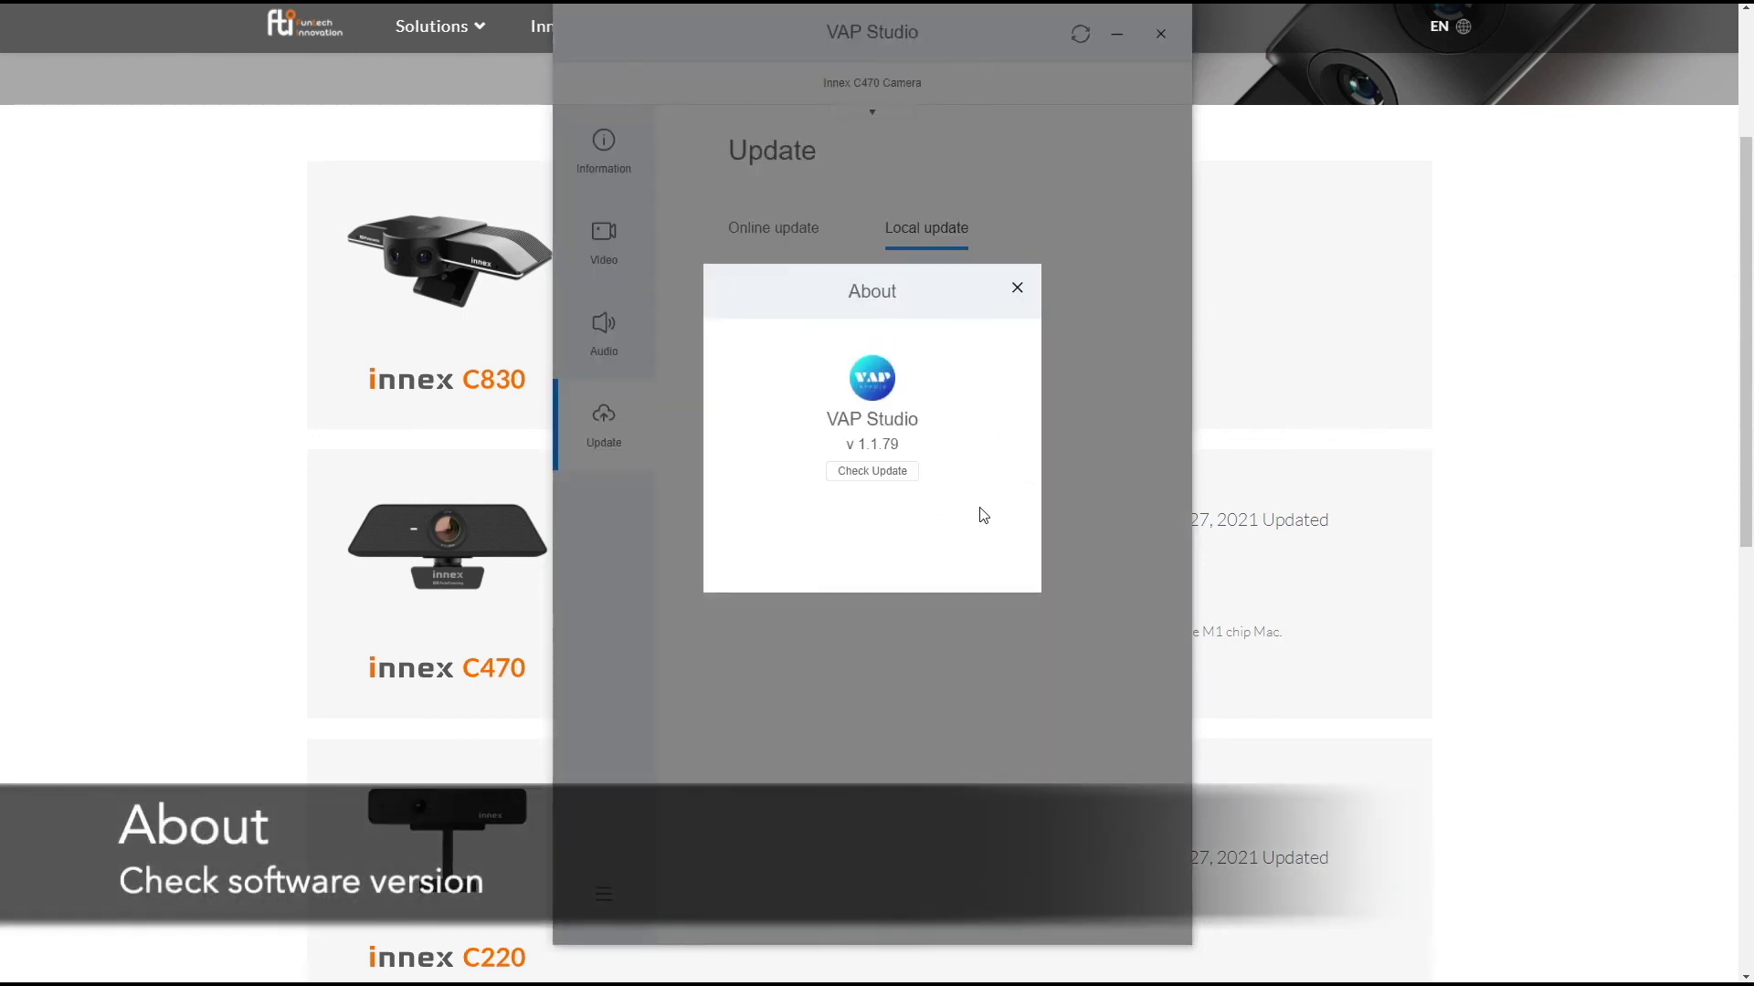
pyautogui.click(1017, 289)
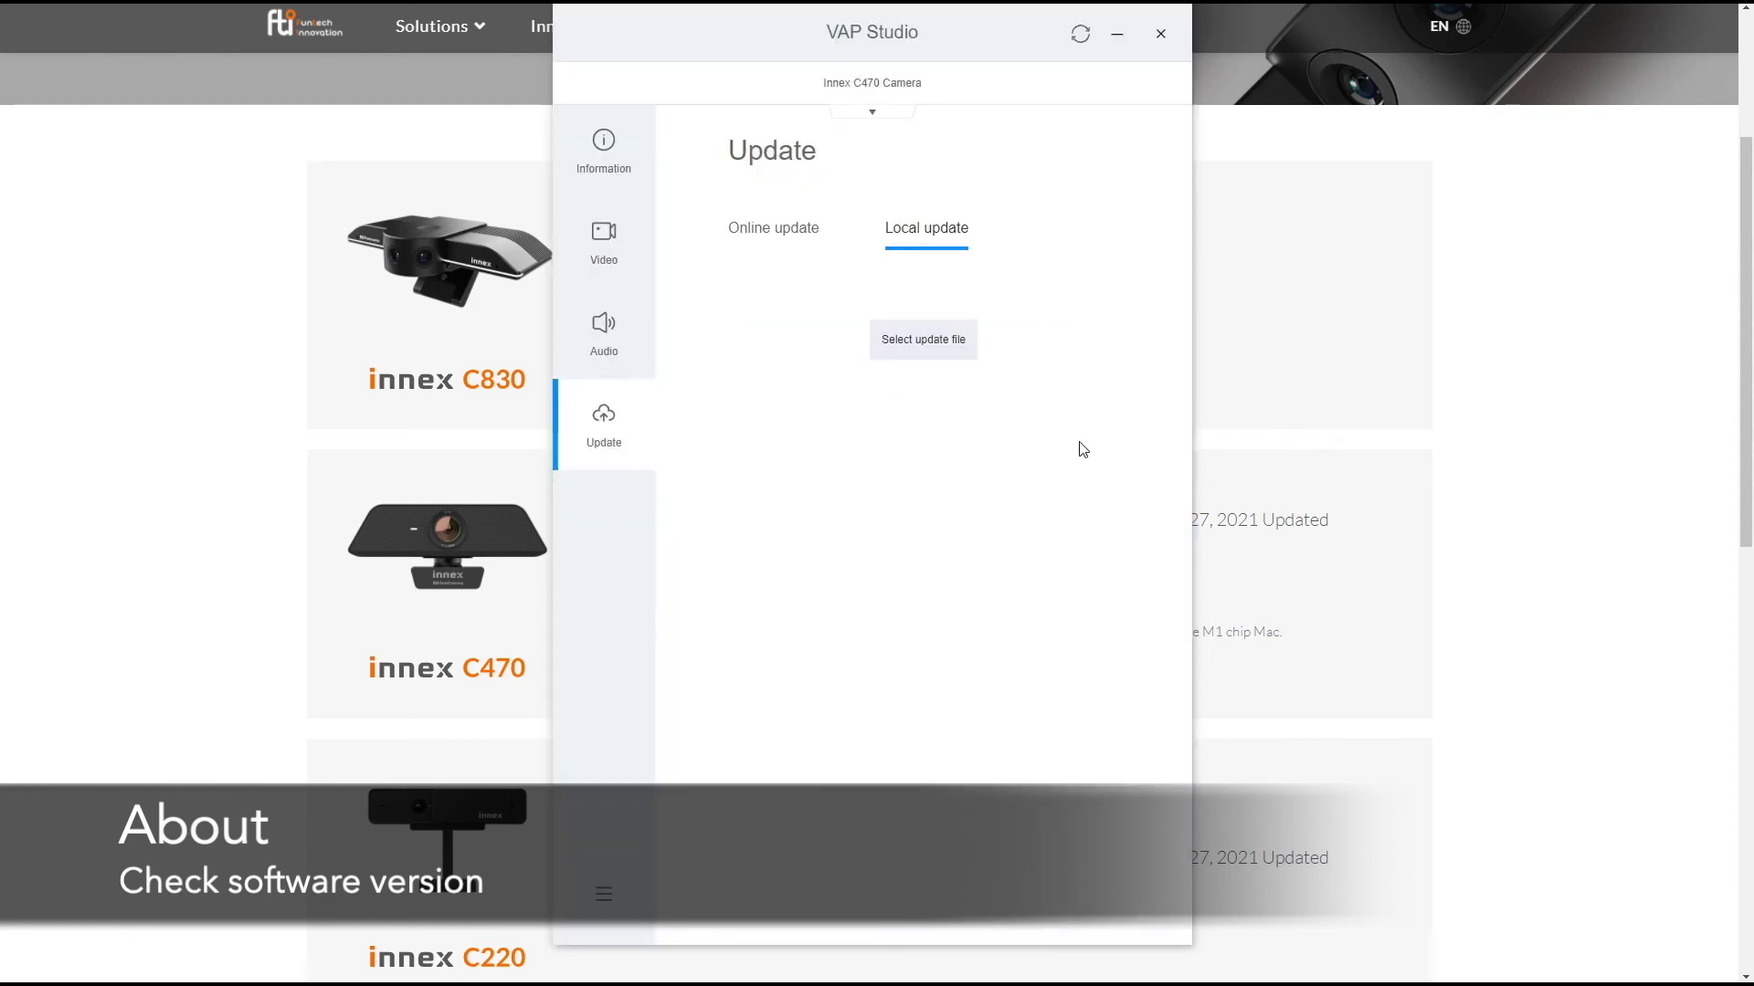
pyautogui.click(649, 236)
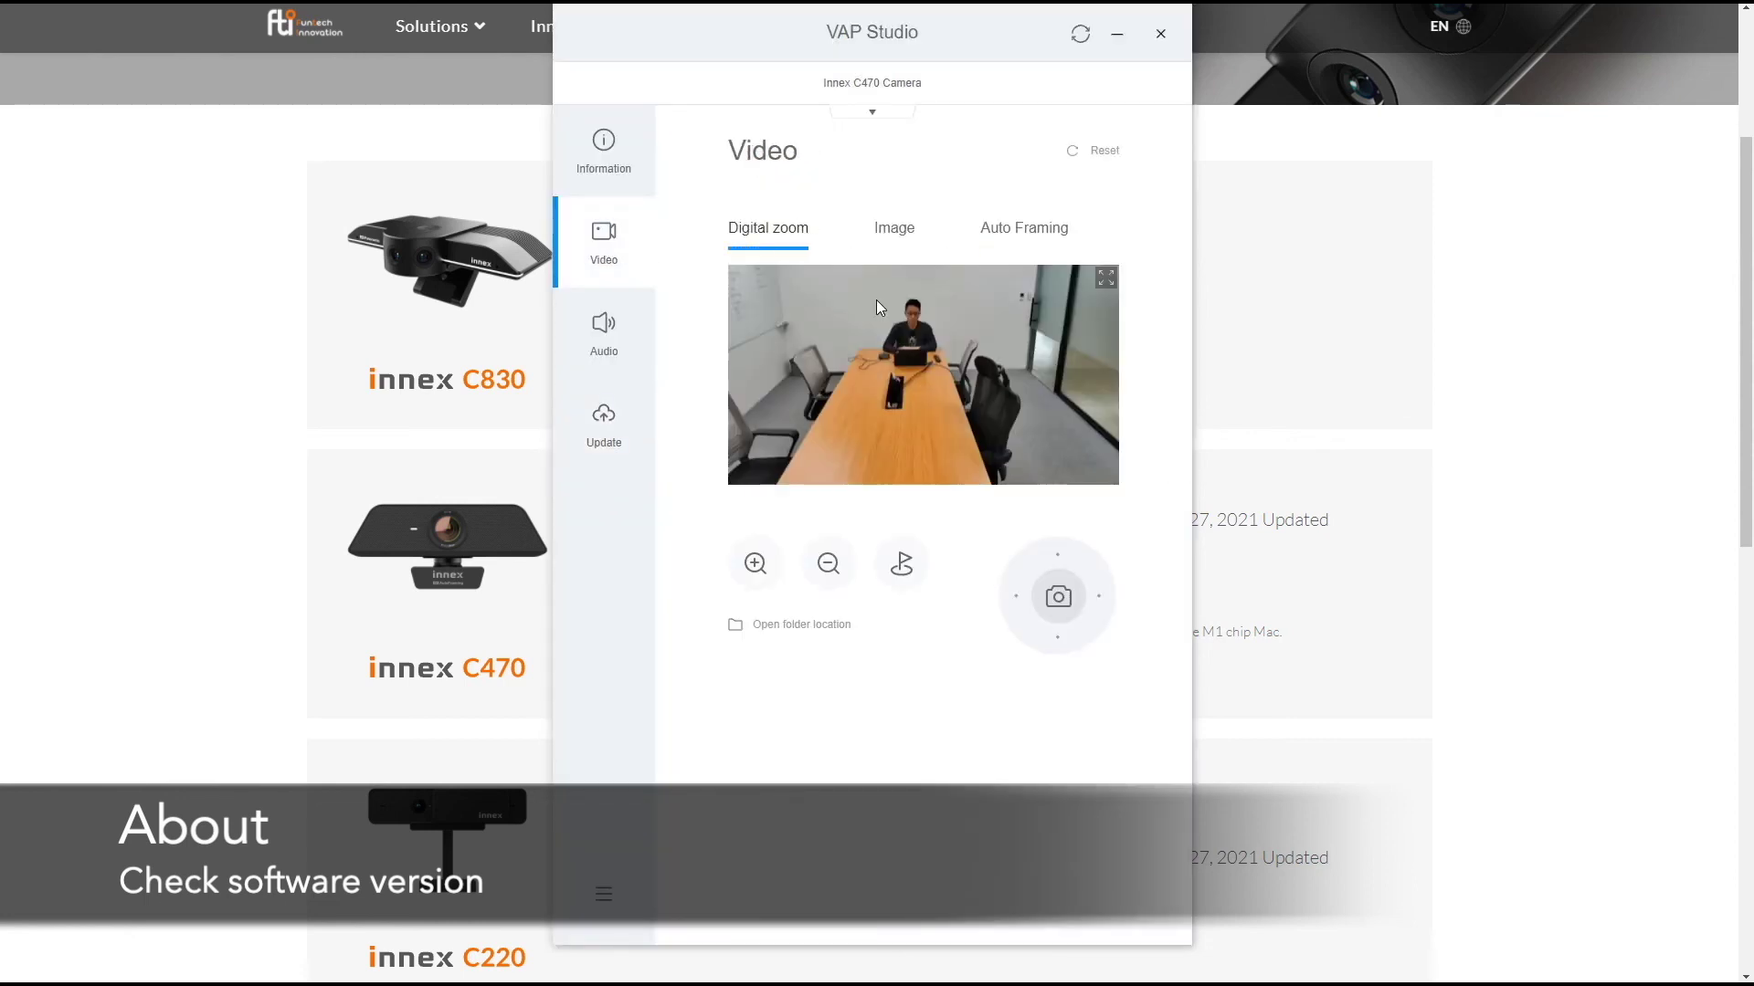